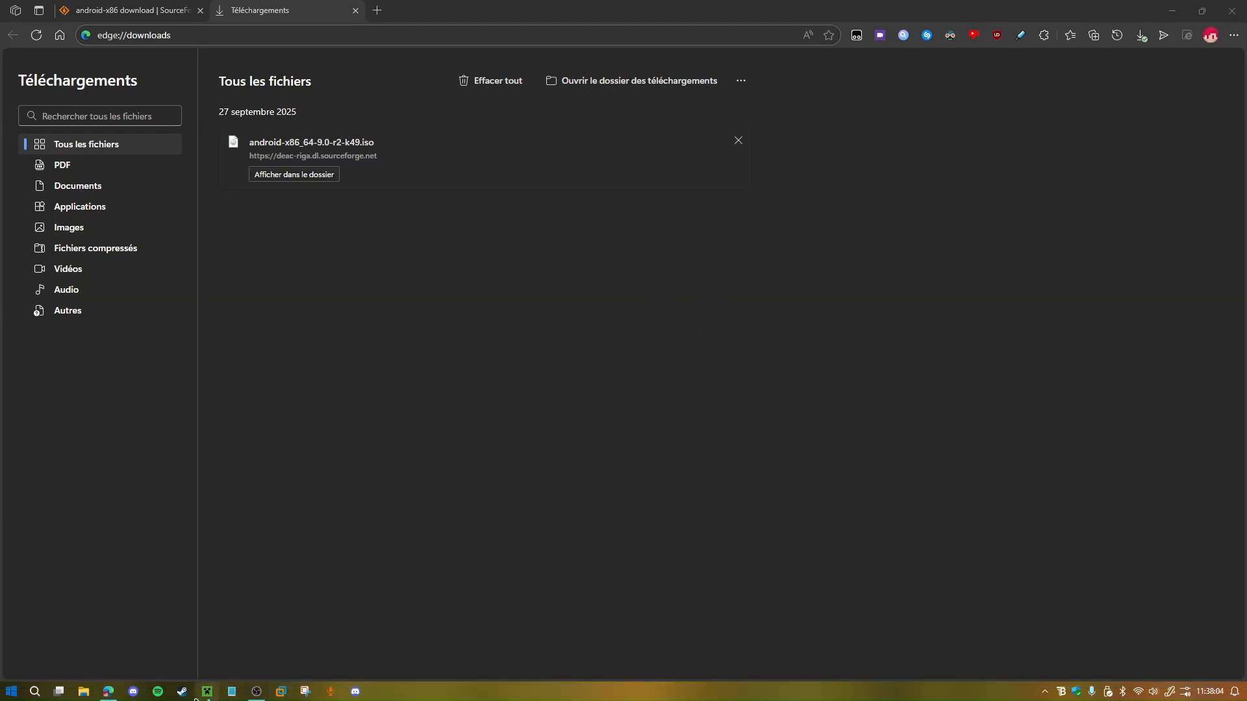
mouse_move(109, 691)
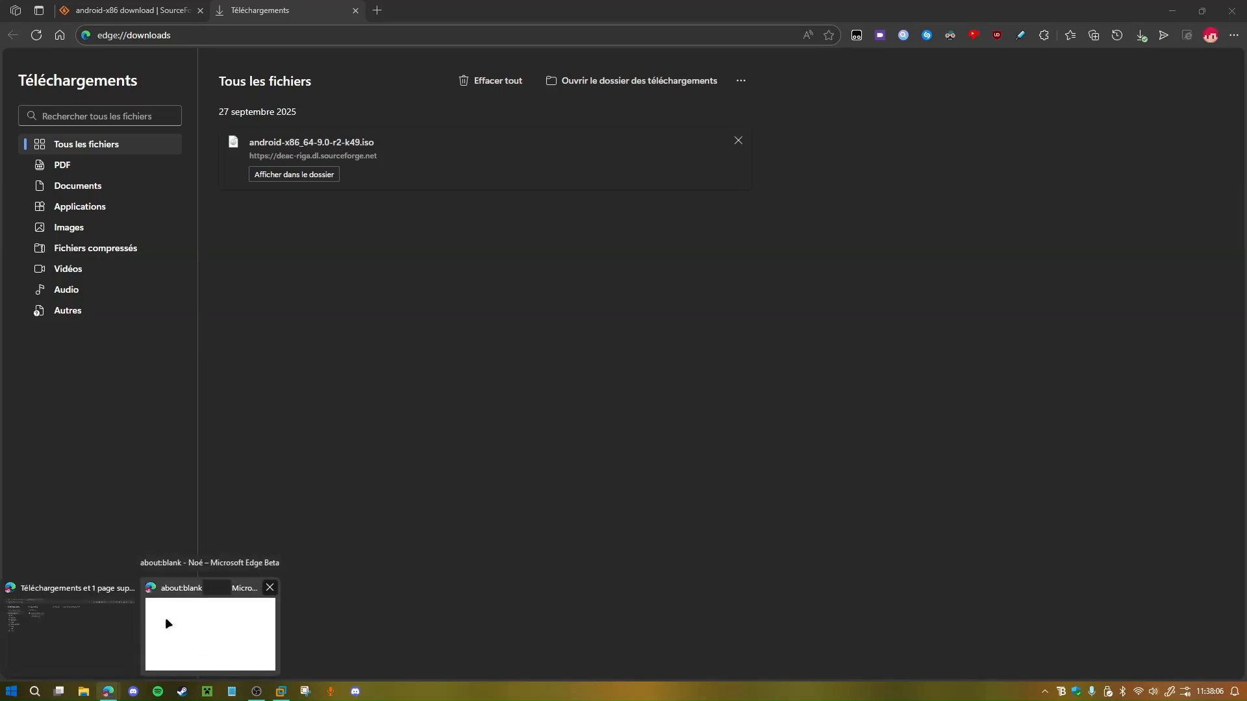
click(130, 588)
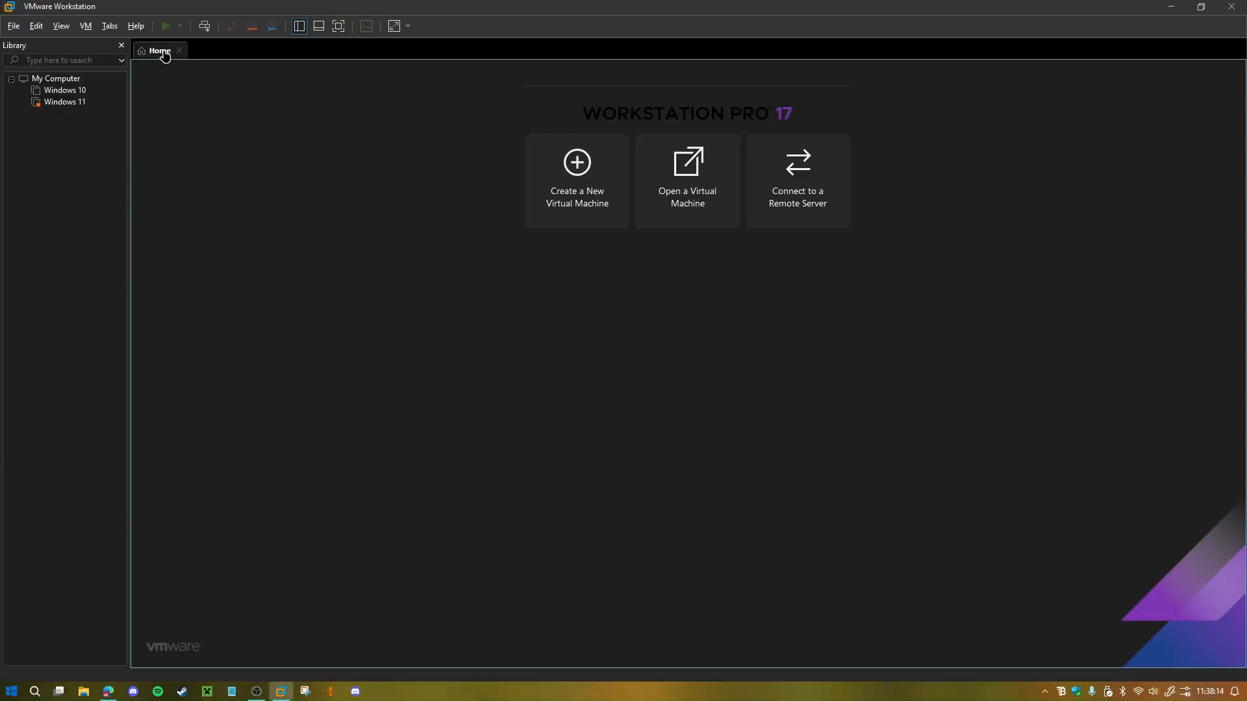
click(107, 102)
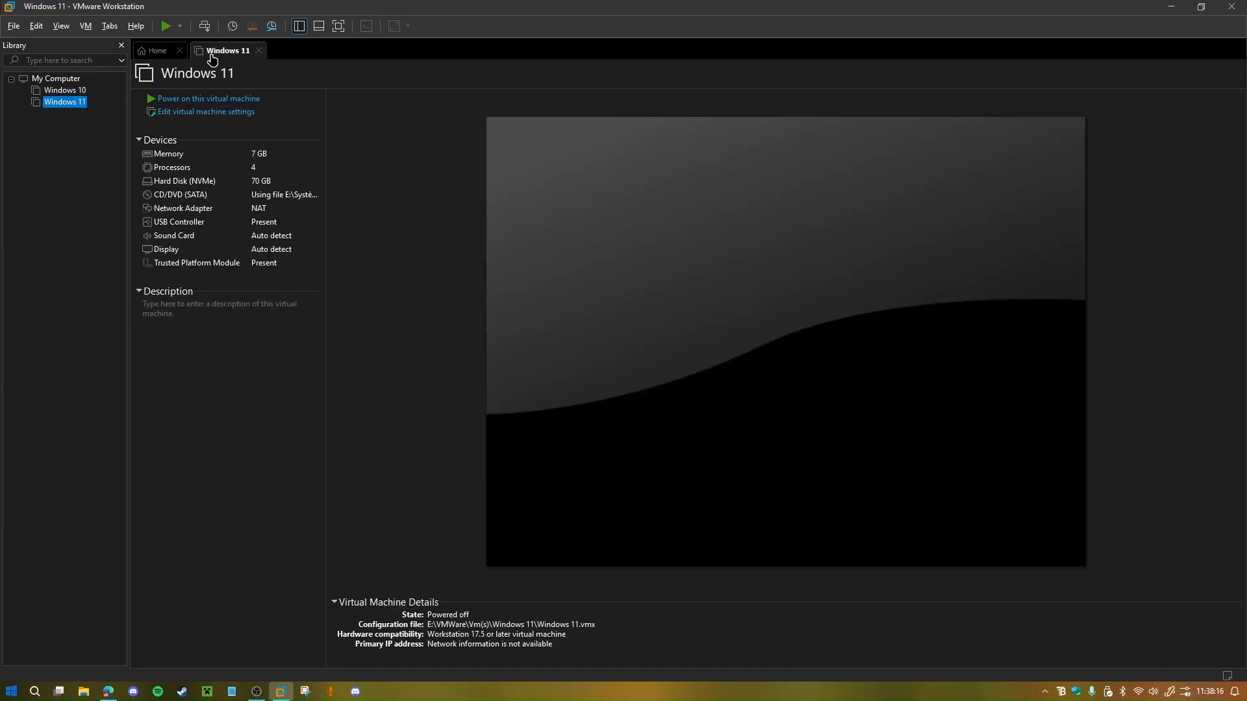
middle_click(212, 57)
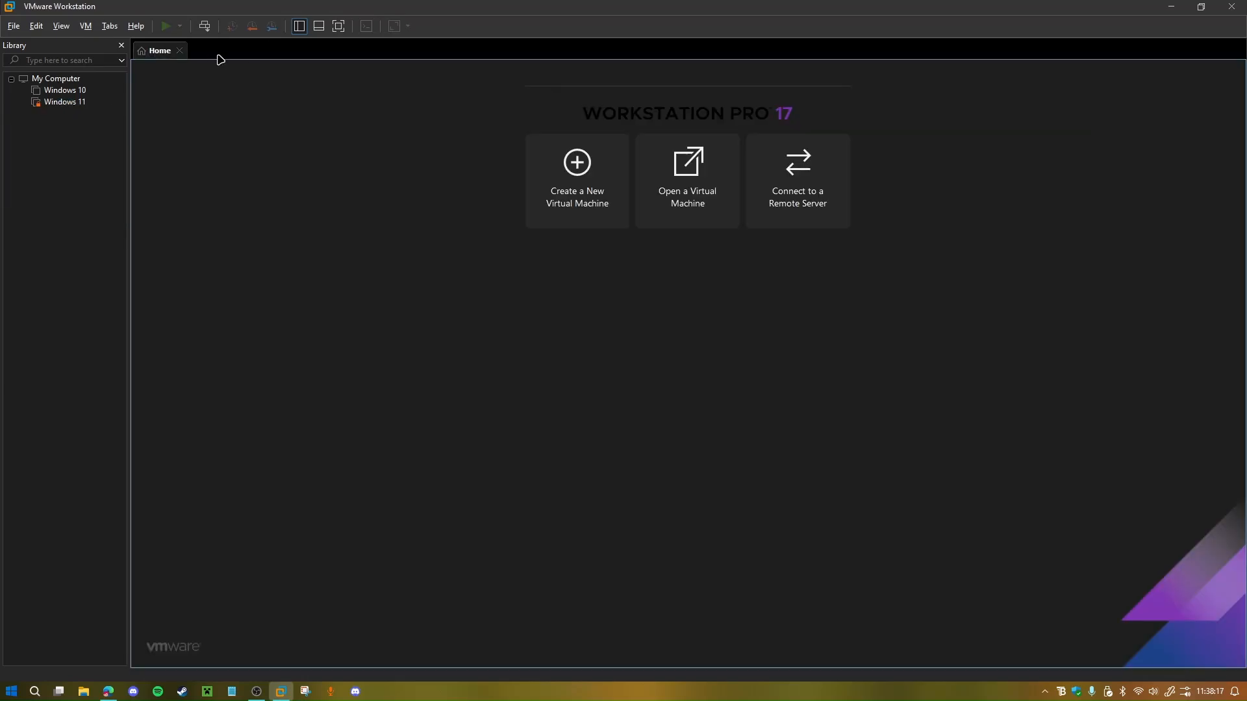
Start a custom virtual machine with Workstation 17.5 or later compatibility and the android-x86_64-9.0 ISO as installer image
click(612, 219)
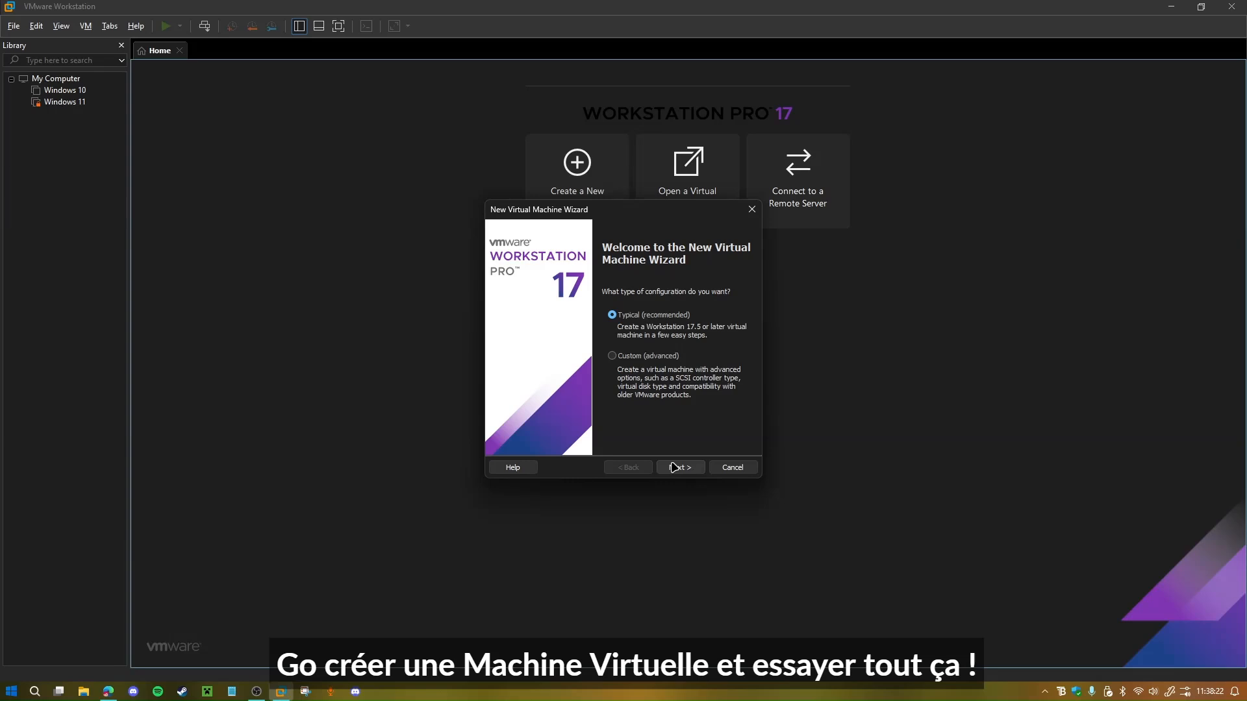
click(632, 355)
click(681, 468)
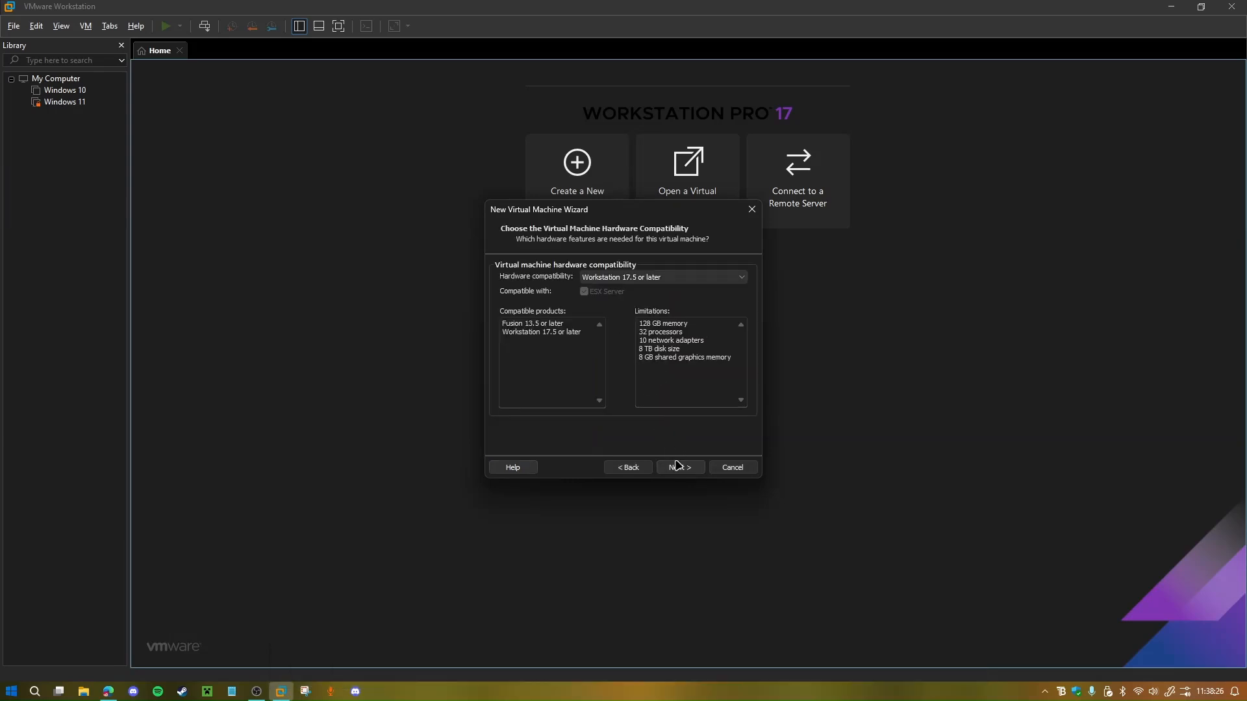
click(678, 466)
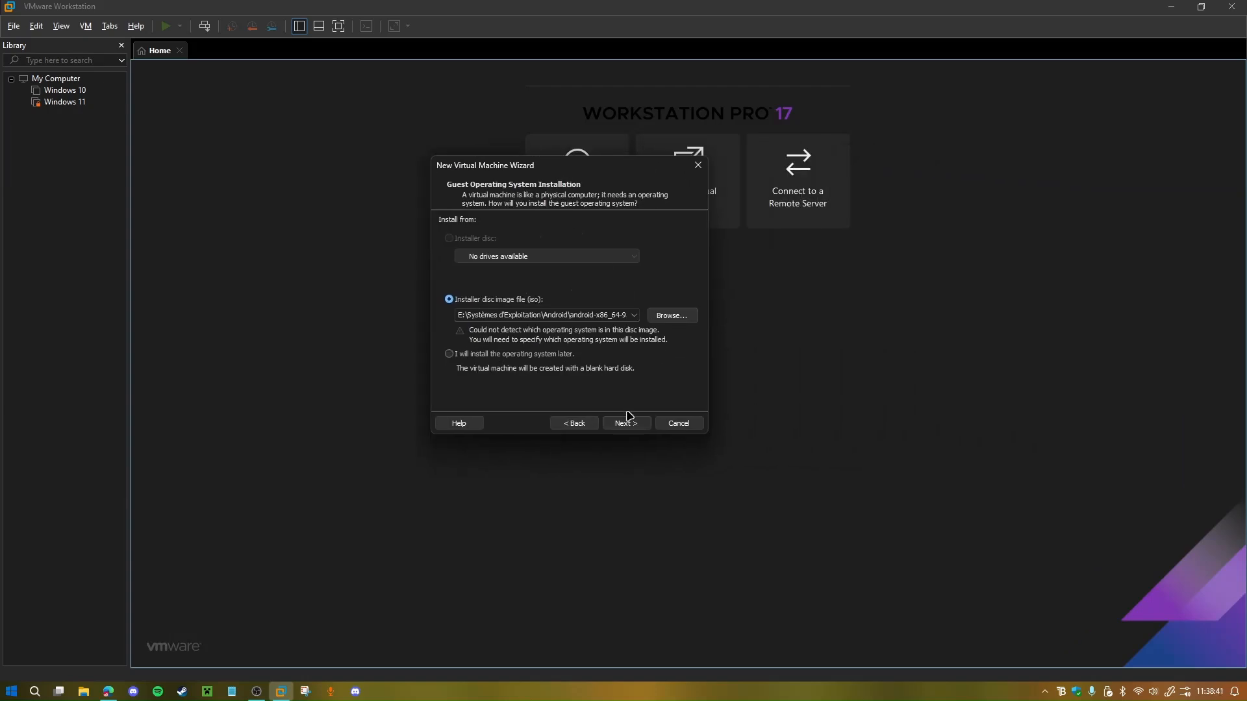
click(626, 423)
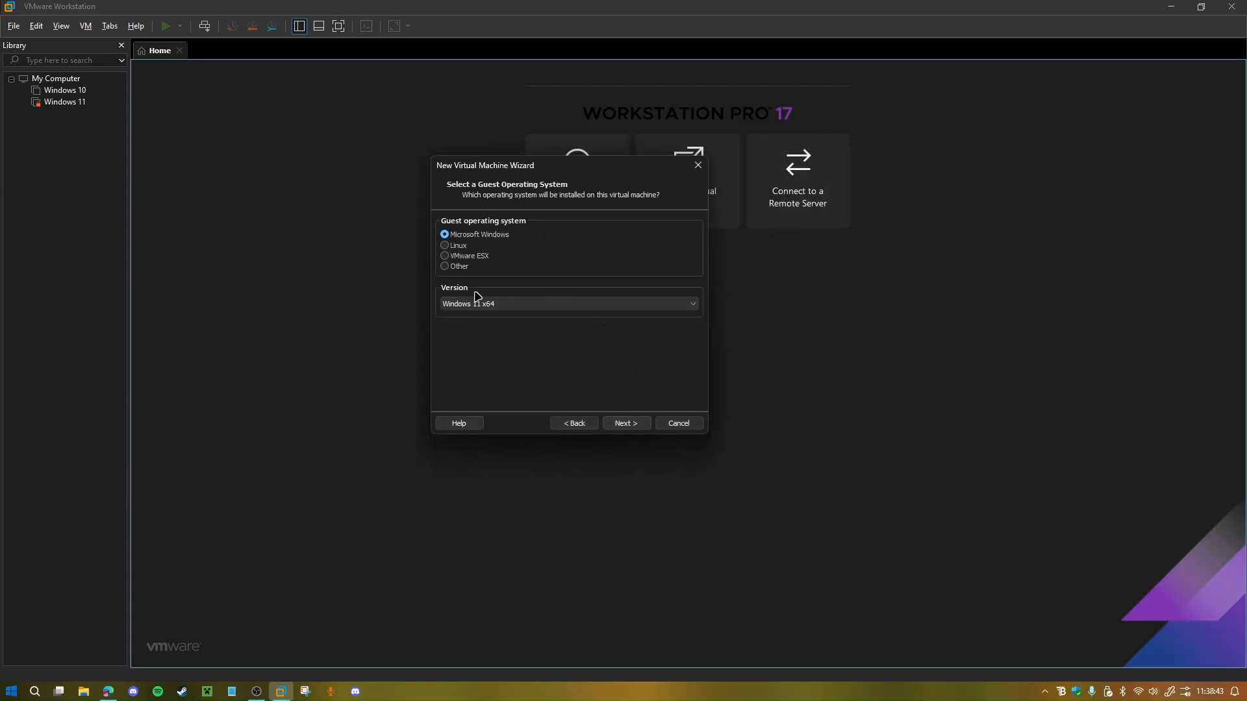
Set the guest operating system to Linux and keep Ubuntu as its version
click(454, 248)
click(504, 305)
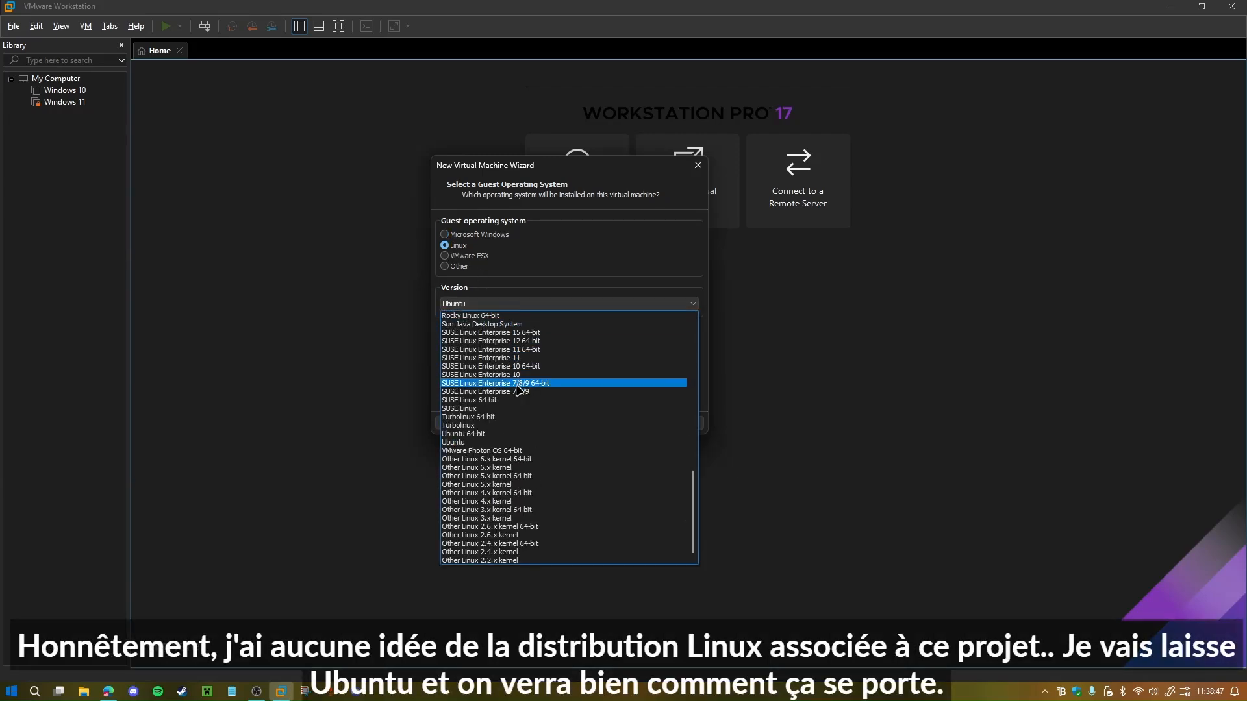
scroll(557, 480, up, 4)
scroll(560, 467, up, 15)
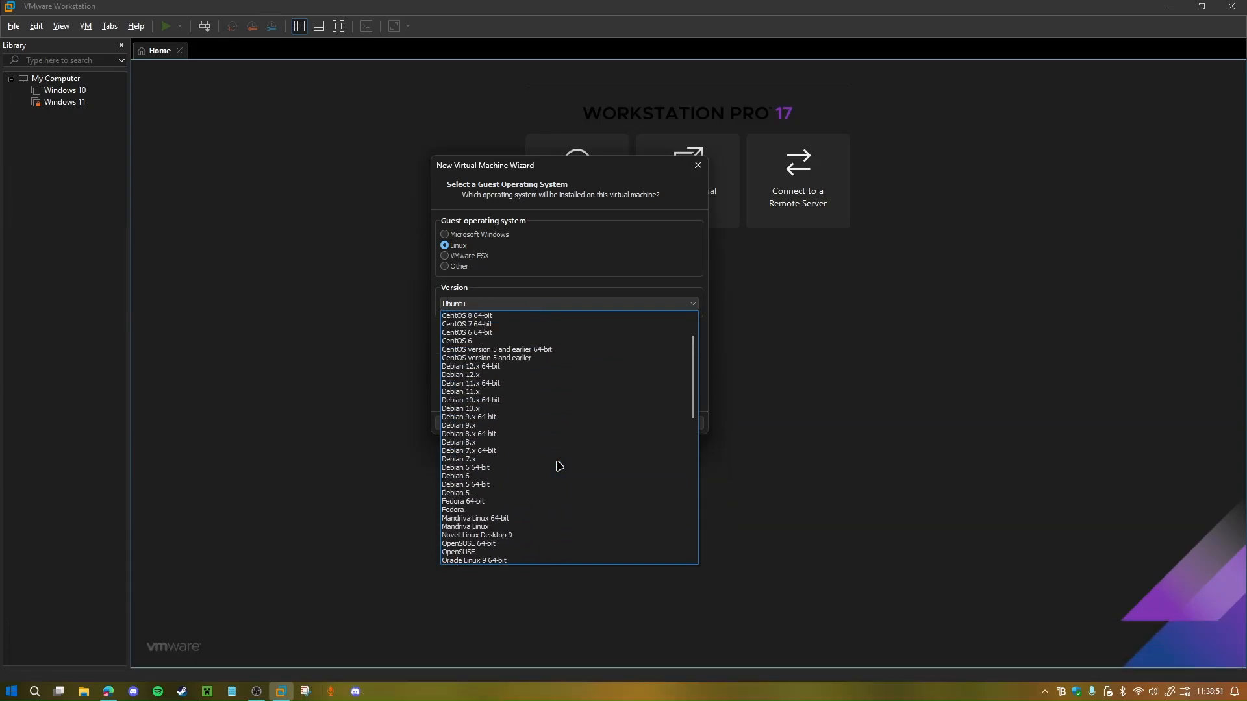
scroll(592, 448, down, 15)
click(664, 290)
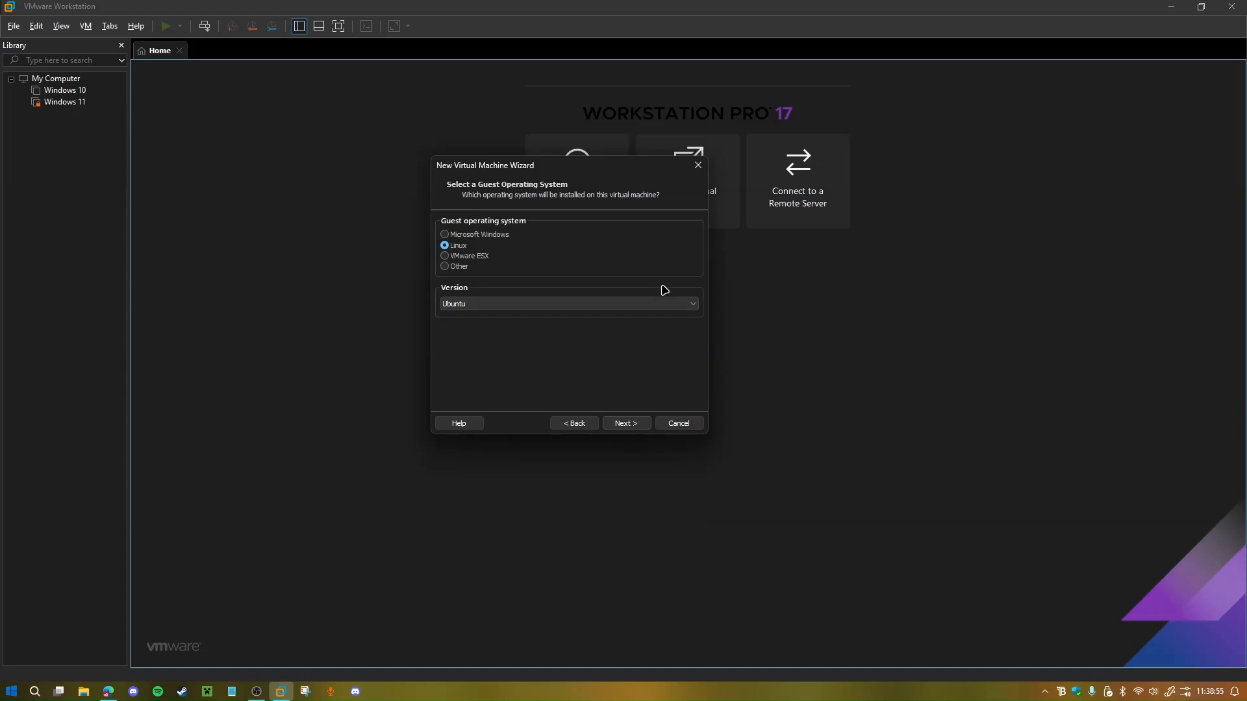
click(626, 424)
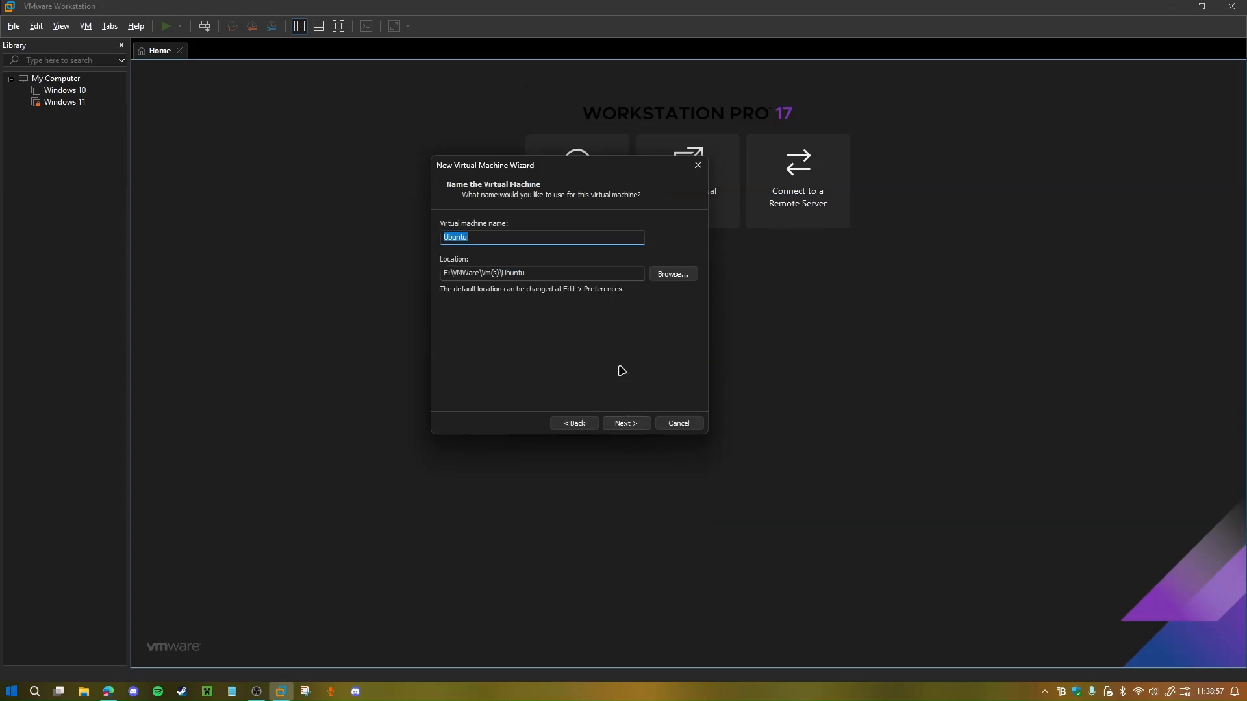
Name the virtual machine Android and give it 2 processors with 2 cores each
text(Android)
key(Return)
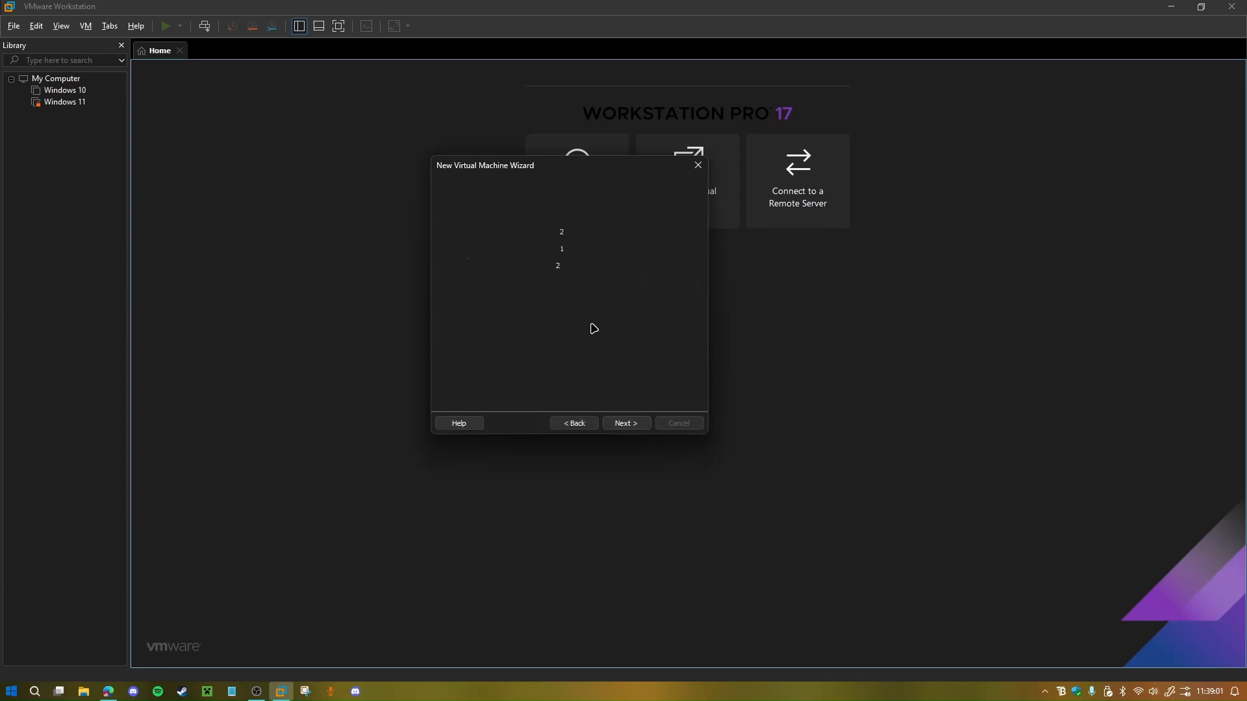
key(Tab)
text(2)
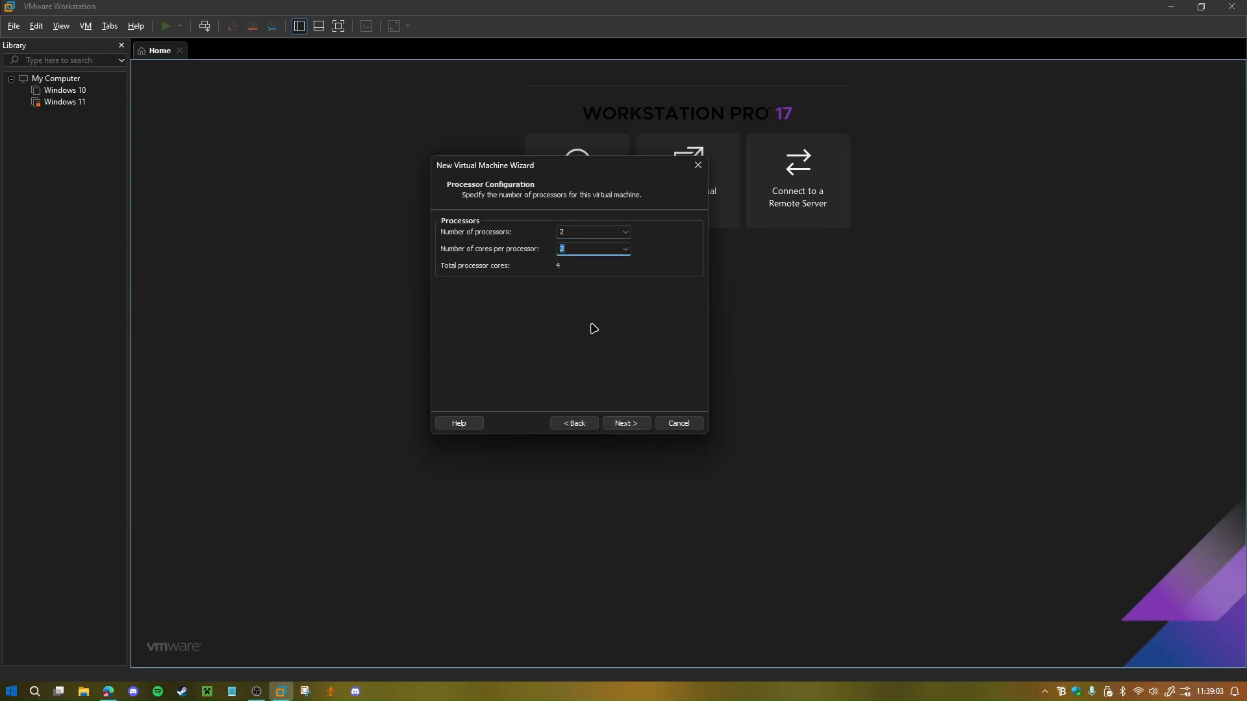
key(Return)
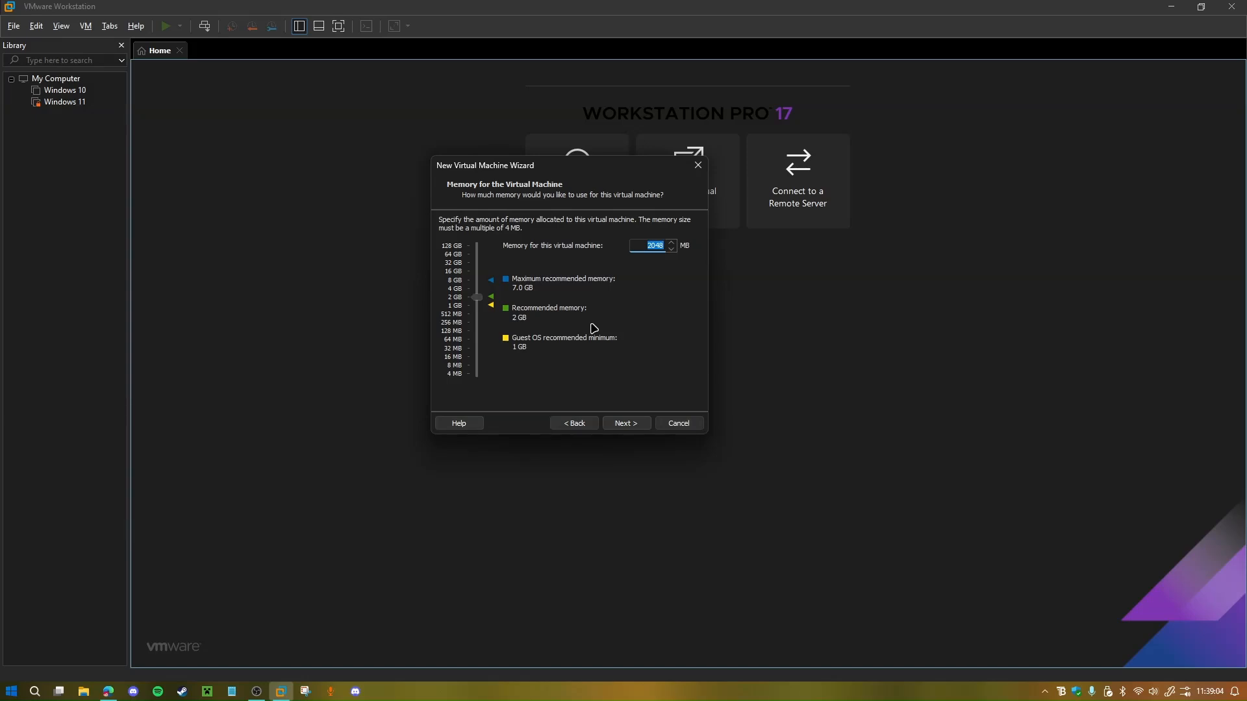
Allocate 6144 MB of memory, keeping NAT networking and the recommended SCSI disk type
text(6144)
key(Return)
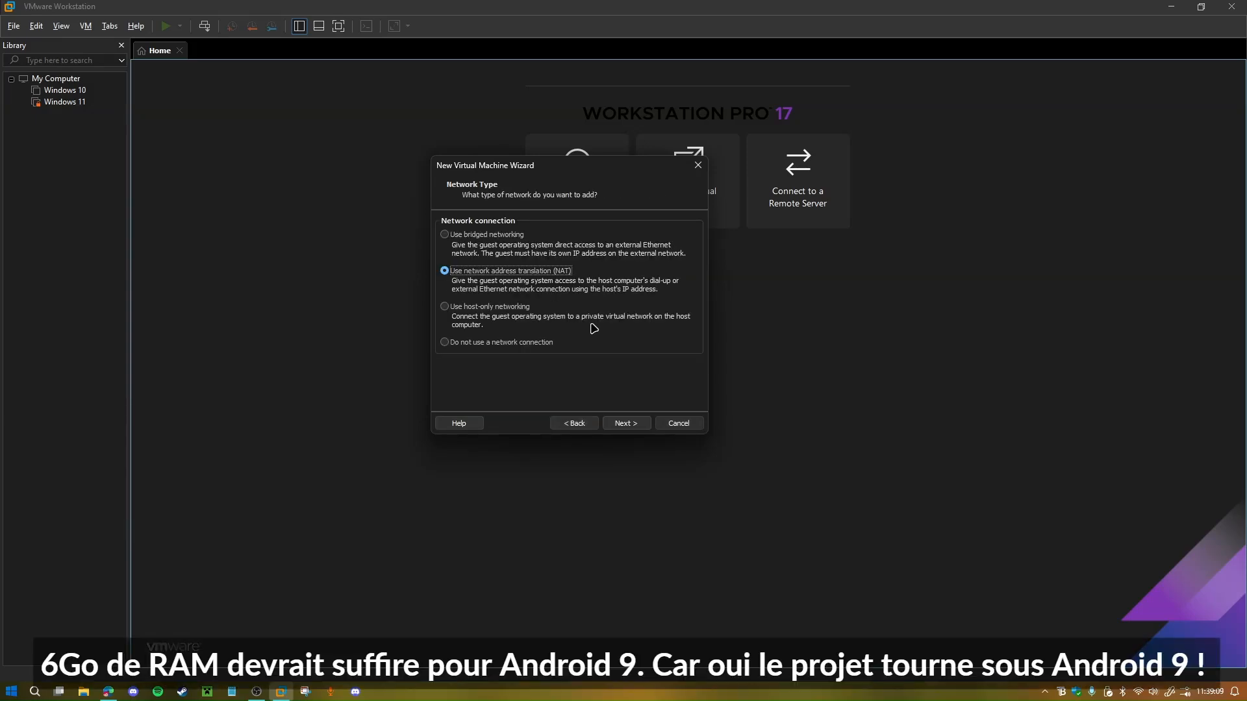
key(Return)
key(Return)
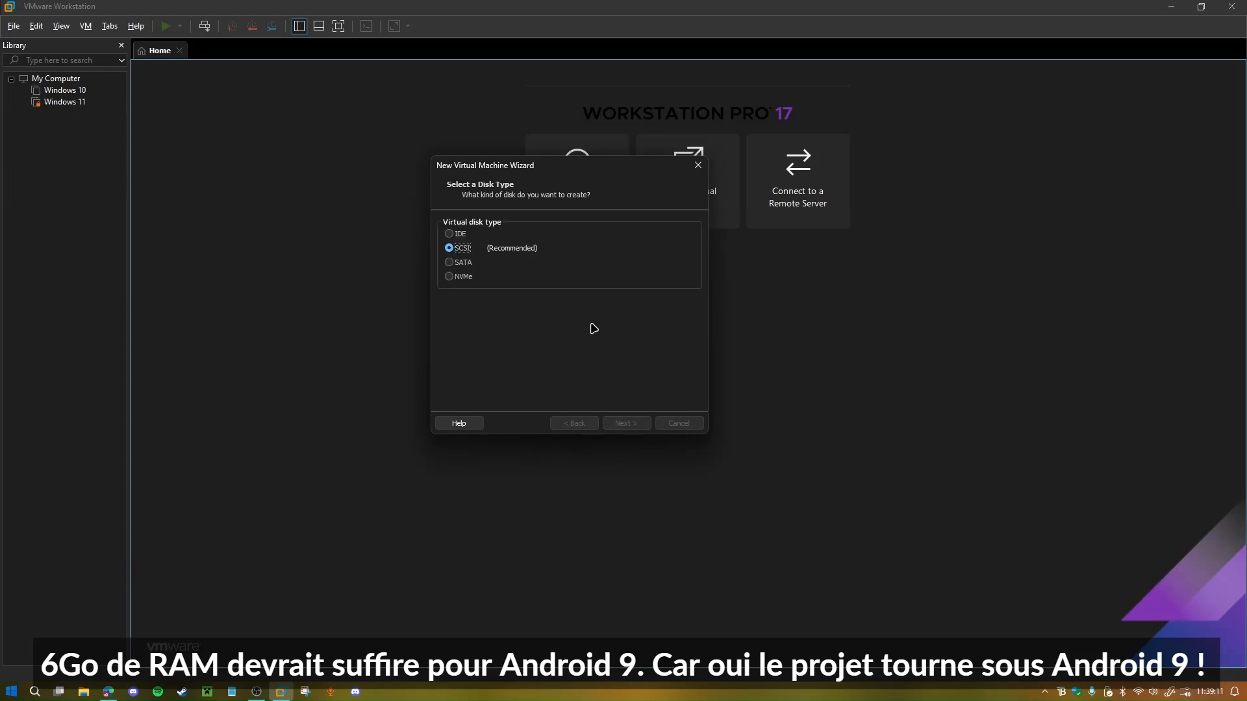
key(Return)
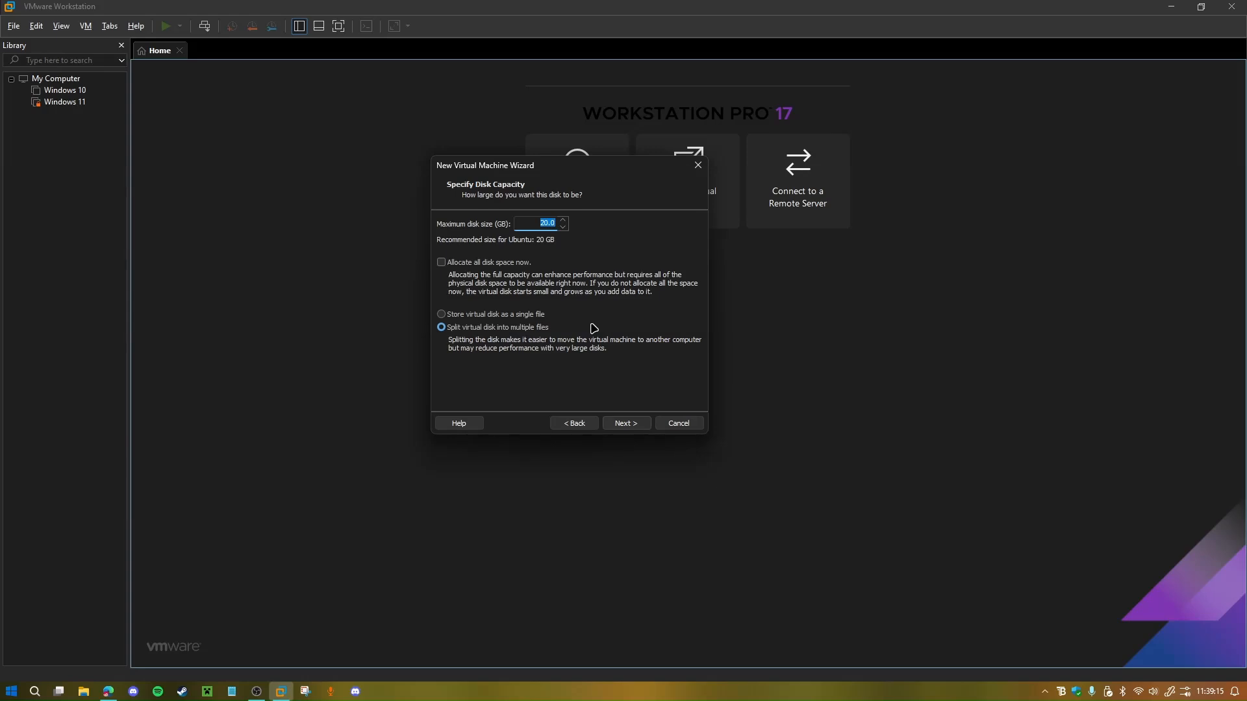
Define a 48 GB virtual disk split into multiple files and stored as Android.vmdk
key(Return)
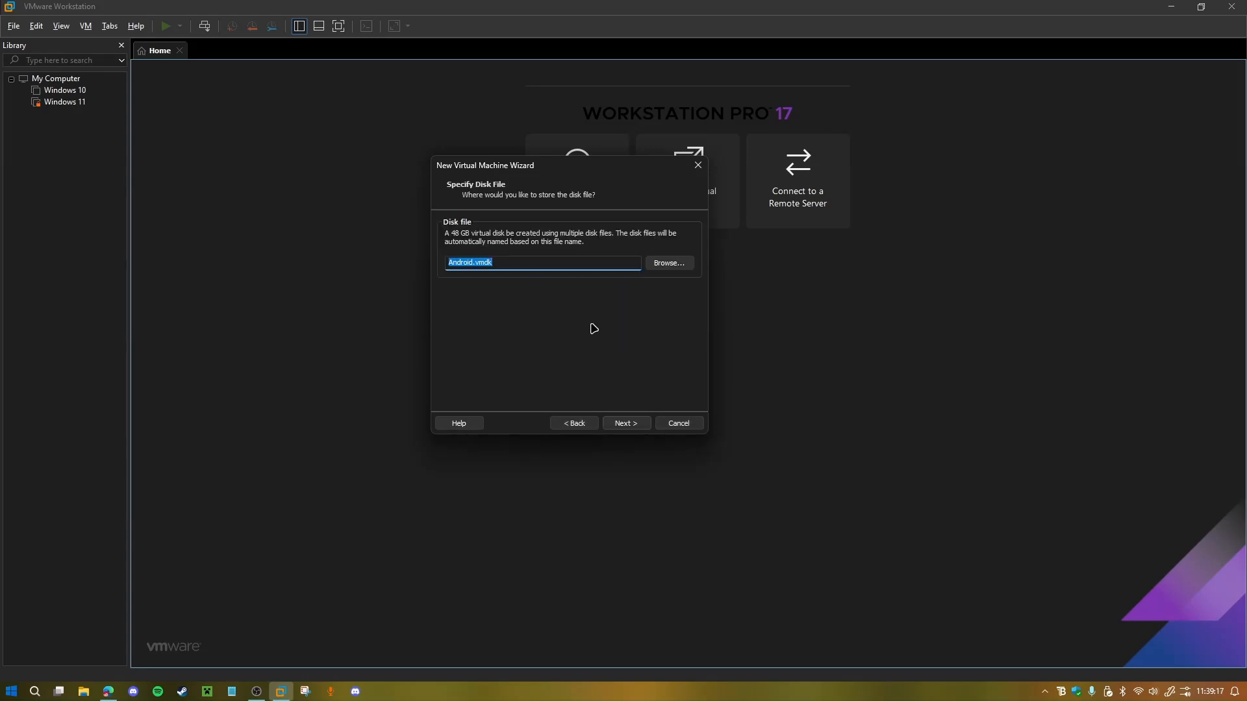
key(Return)
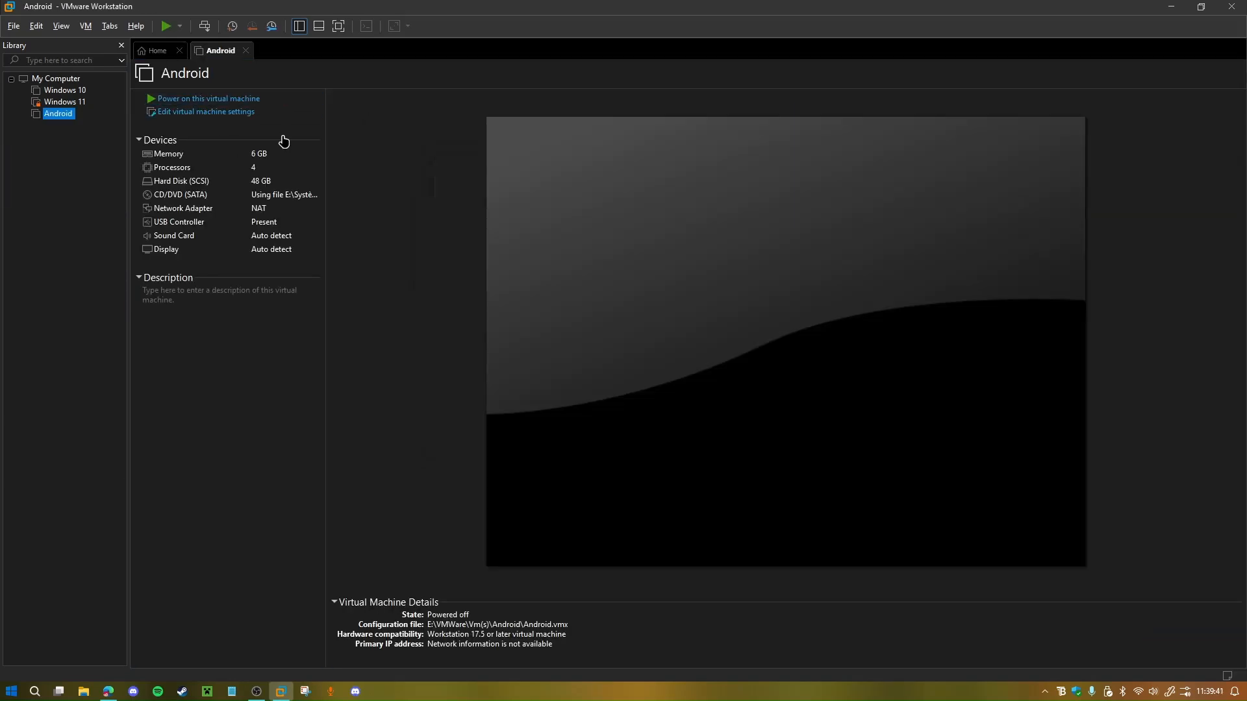
Power on the Android virtual machine in full screen and dismiss the graphics driver notice
click(673, 284)
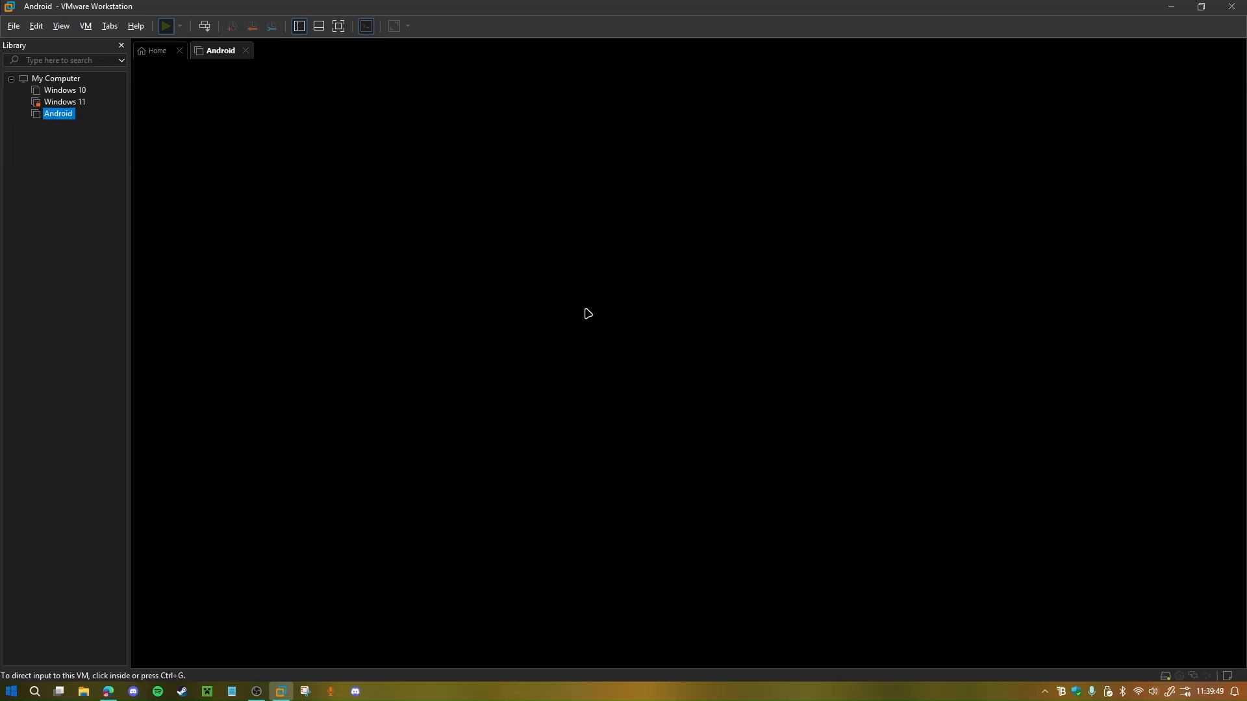
key(ctrl+alt+Return)
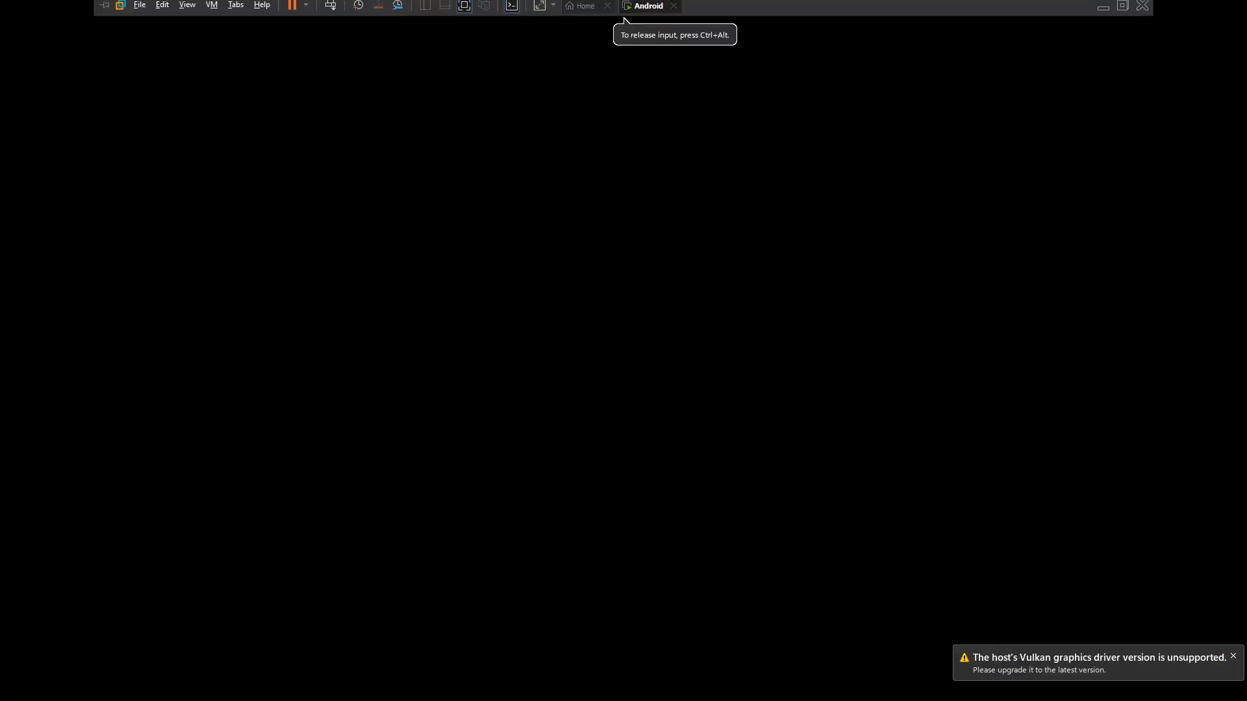
key(ctrl+alt)
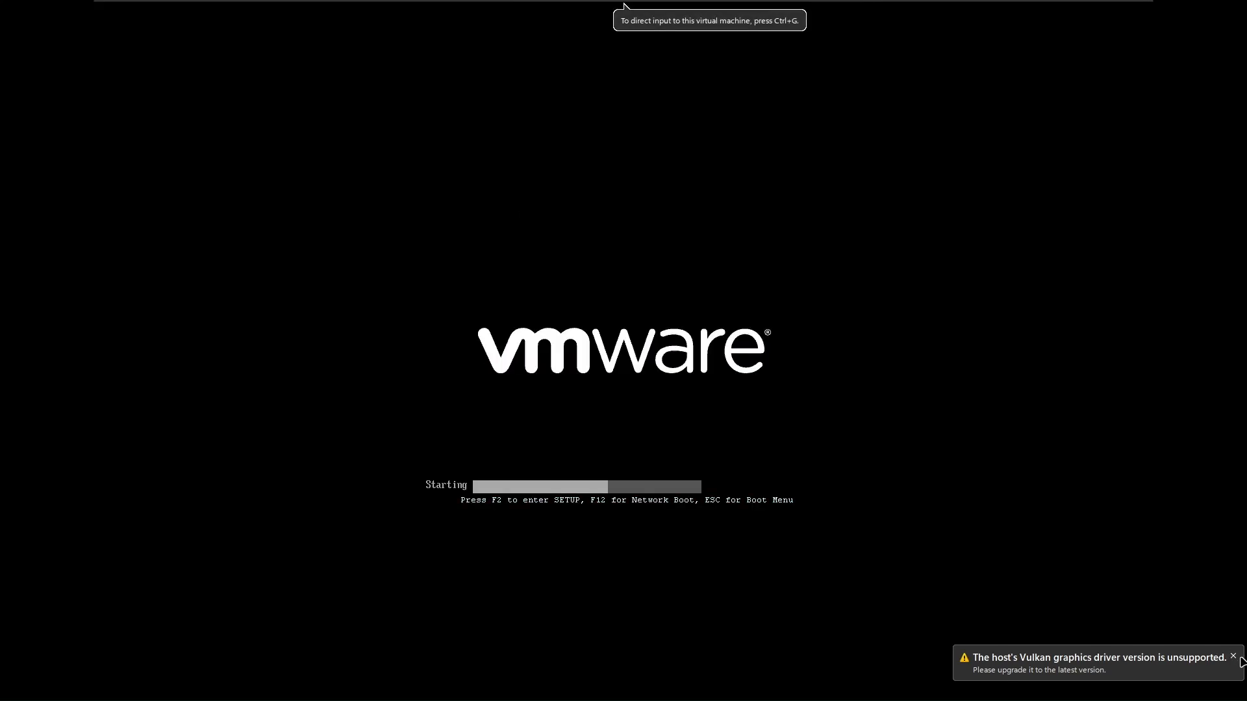
click(1233, 656)
click(604, 388)
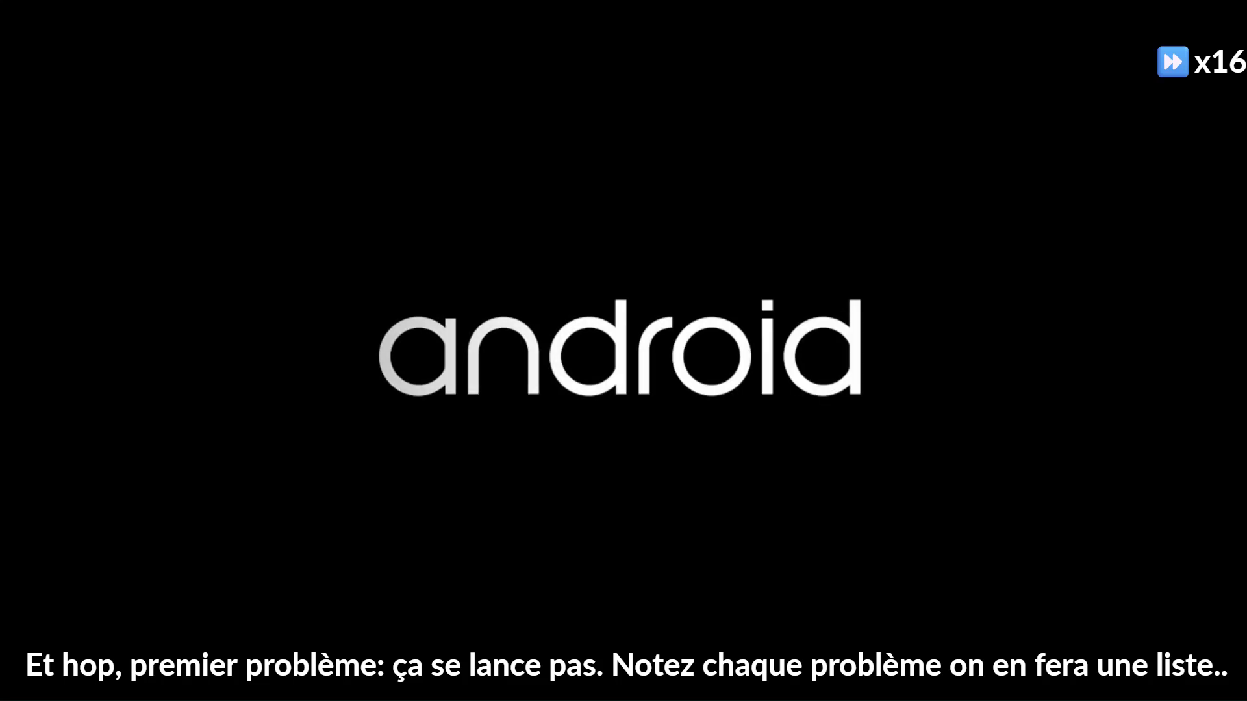
Restart the virtual machine and open the Android-x86 installer's cgdisk partition editor for the /dev/sda disk
click(266, 26)
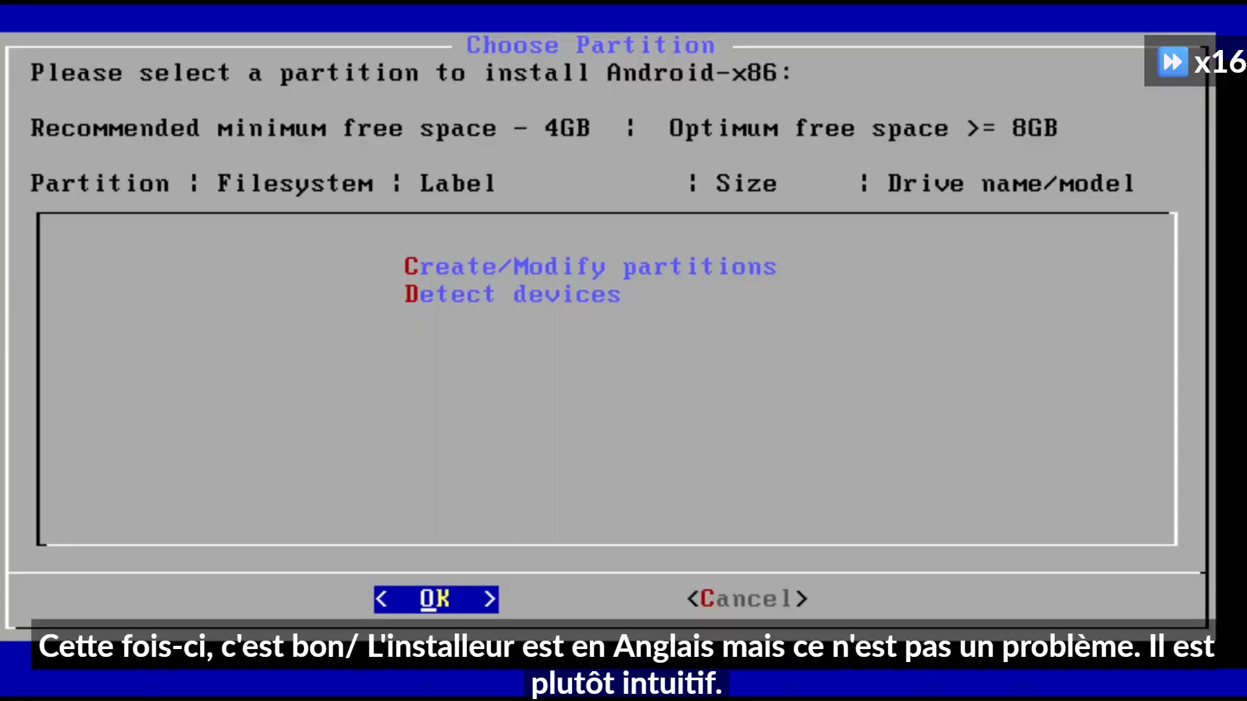
key(Return)
key(Return)
key(Return)
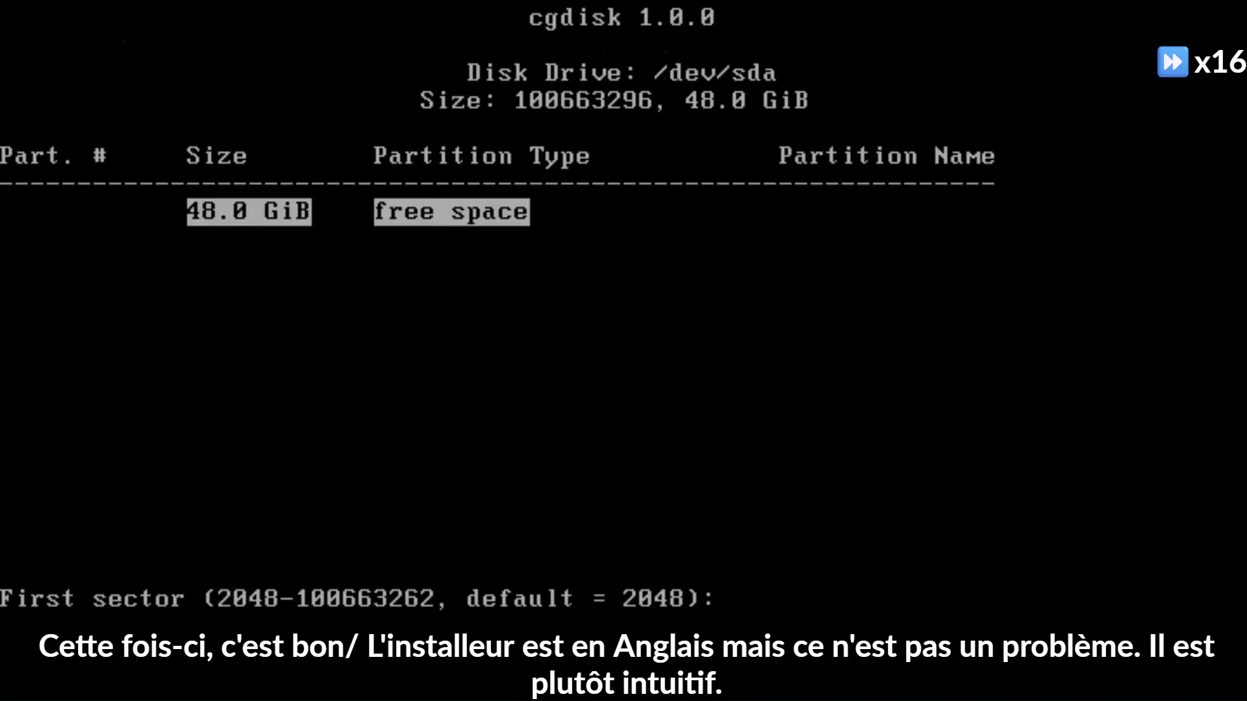
Try to create a partition with the default sectors in cgdisk, then cancel the partition selection
key(Return)
key(Return)
key(Return)
key(Return)
key(Down)
key(Return)
key(Return)
key(Return)
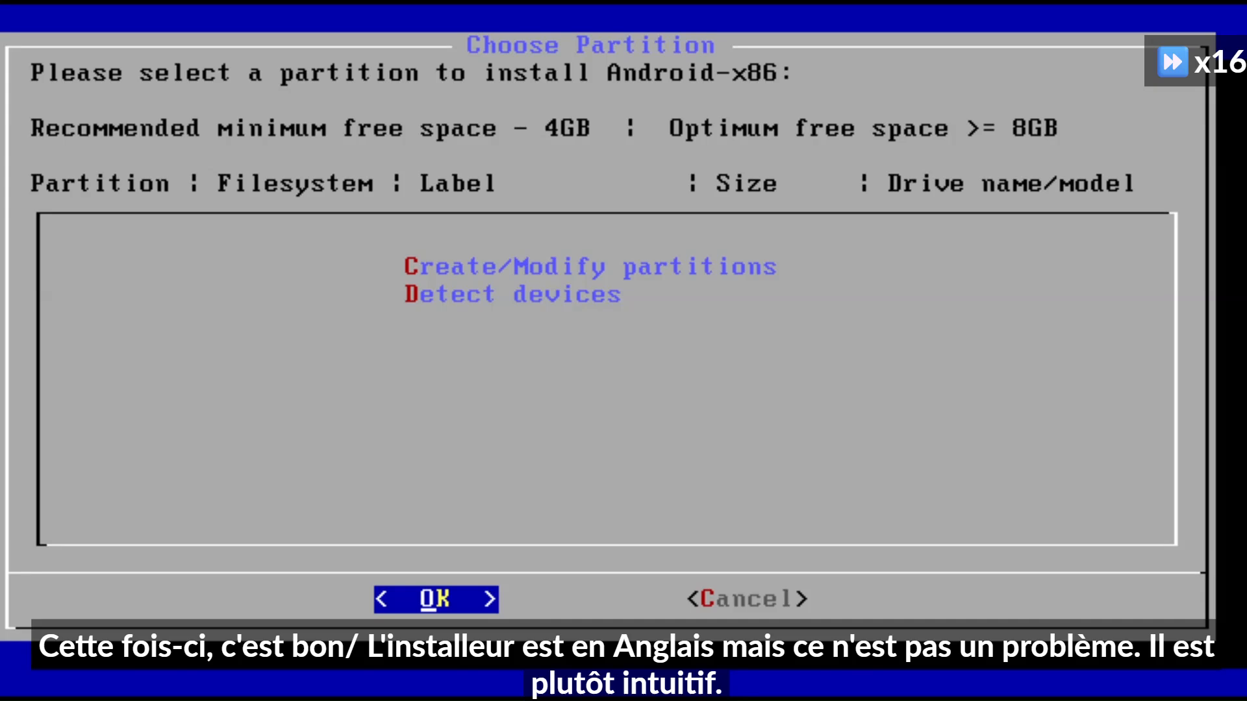
key(Tab)
key(Return)
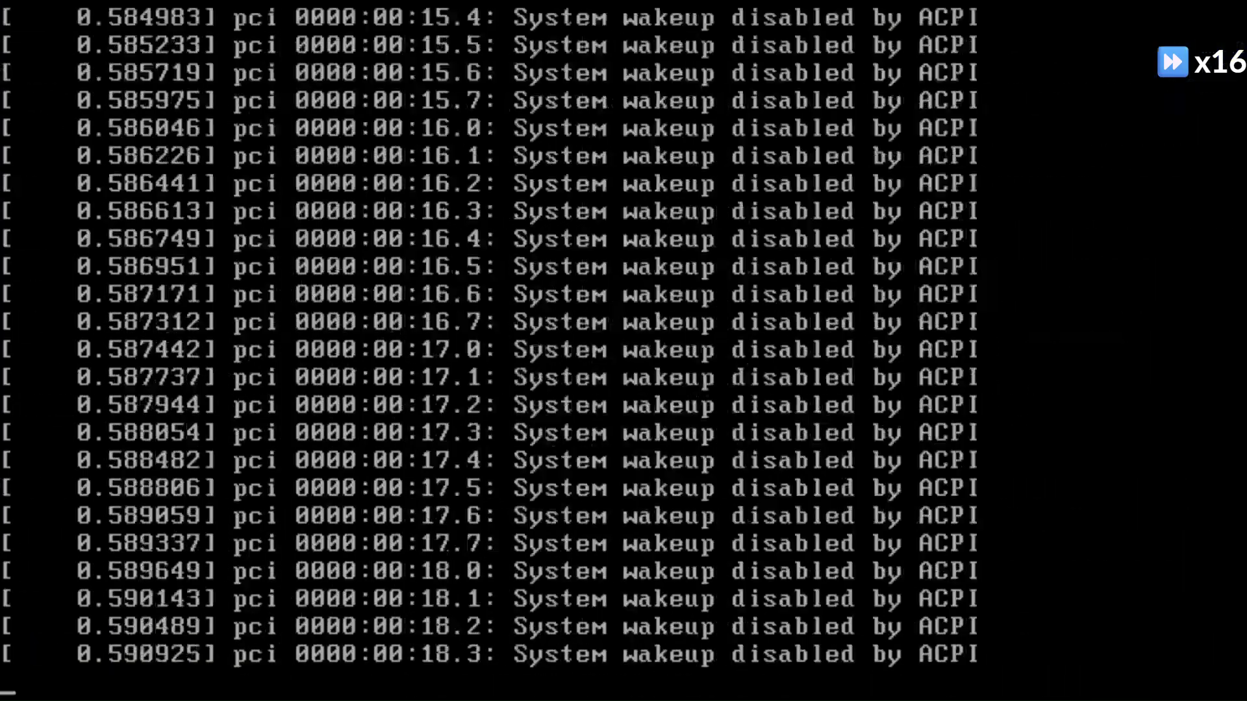
Open the /dev/sda disk in cfdisk and create a new partition from the free space with the default options
key(Return)
key(Tab)
key(Return)
key(Right)
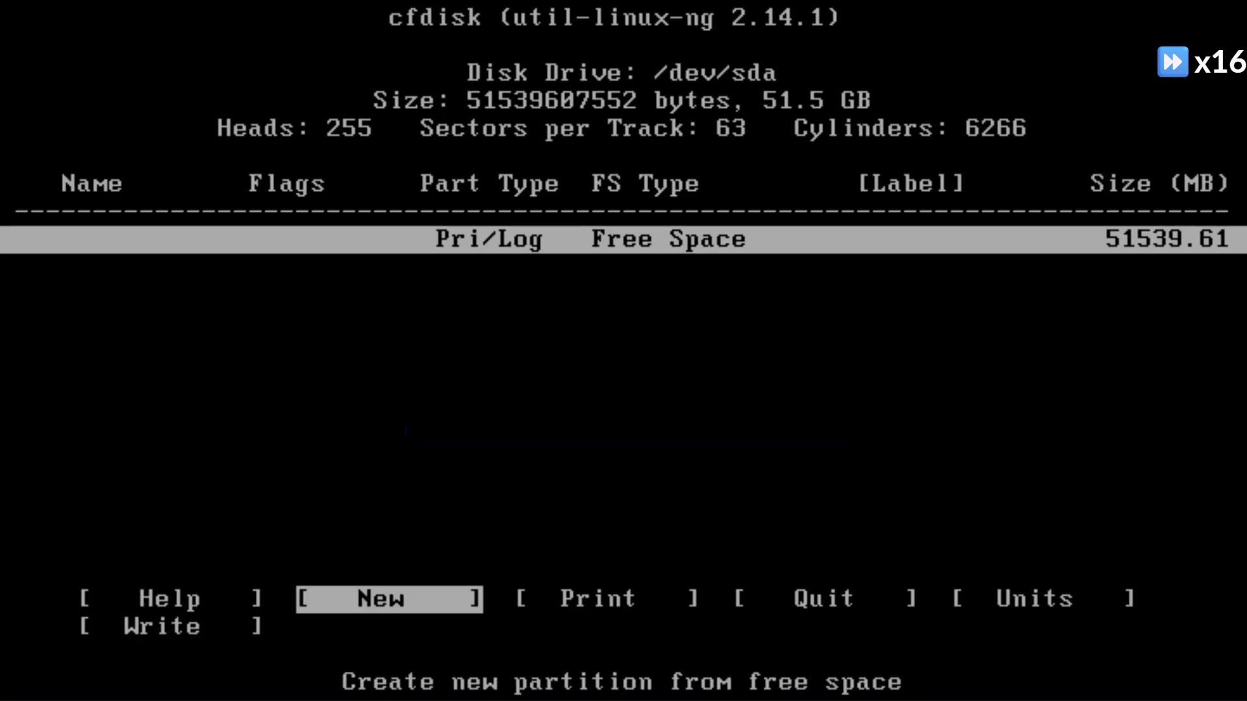
key(Return)
key(Return)
key(Return)
key(Return)
Set the new partition's file system type to 82
key(Down)
key(Right)
key(Right)
key(Right)
key(Right)
key(Right)
key(Right)
key(Return)
key(Return)
text(82)
key(Return)
Write the partition table to the disk, confirming with yes, and leave the partition editor
key(Left)
key(Right)
key(Right)
key(Right)
key(Return)
text(yes)
key(Return)
key(Right)
key(Right)
key(Right)
key(Right)
key(Right)
key(Right)
key(Return)
Choose the file system option, accept the installation questions and set the data.img size to 2048 MB
key(Down)
key(Down)
key(Return)
key(Left)
key(Return)
key(Left)
key(Return)
key(Return)
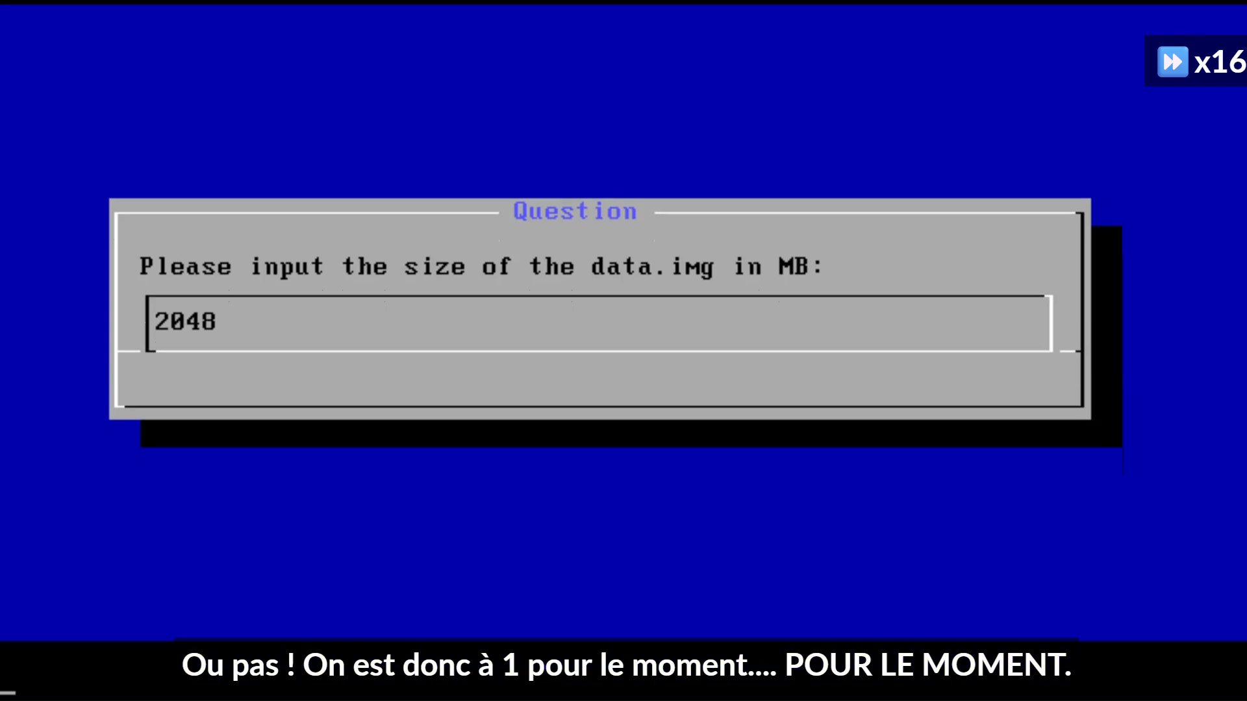
key(Return)
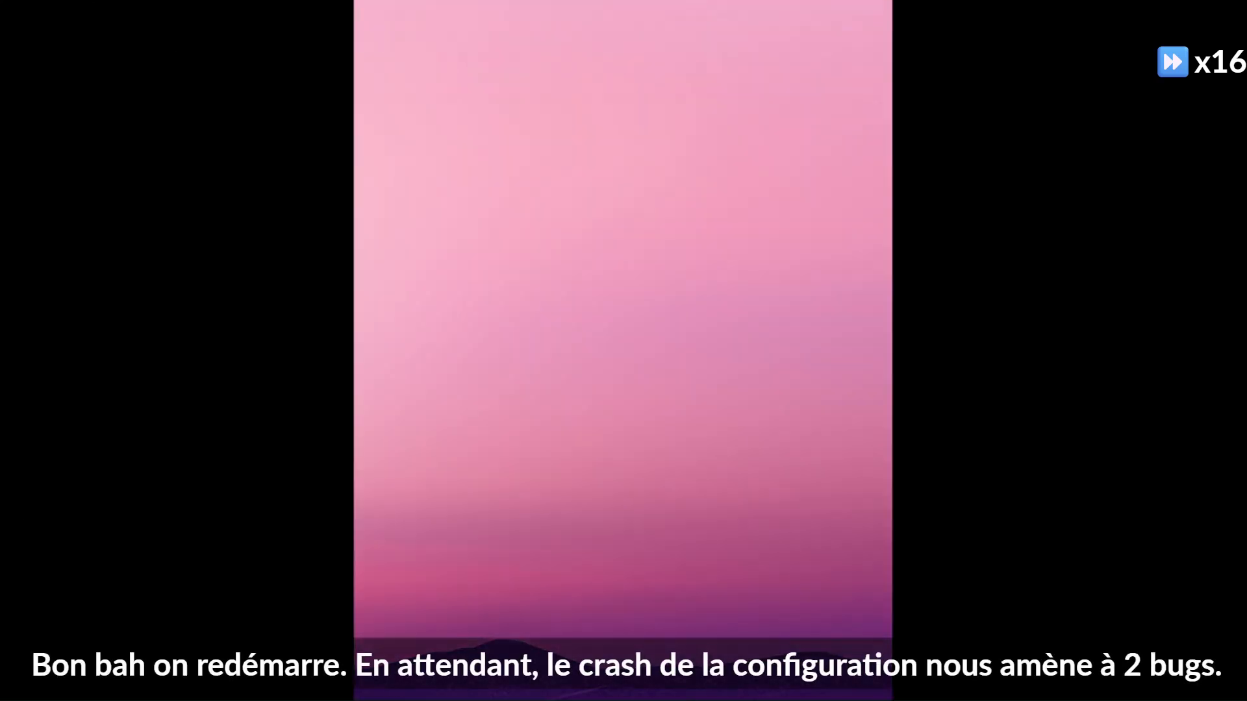
Restart the virtual machine and boot Android-x86 again
mouse_move(311, 5)
click(188, 8)
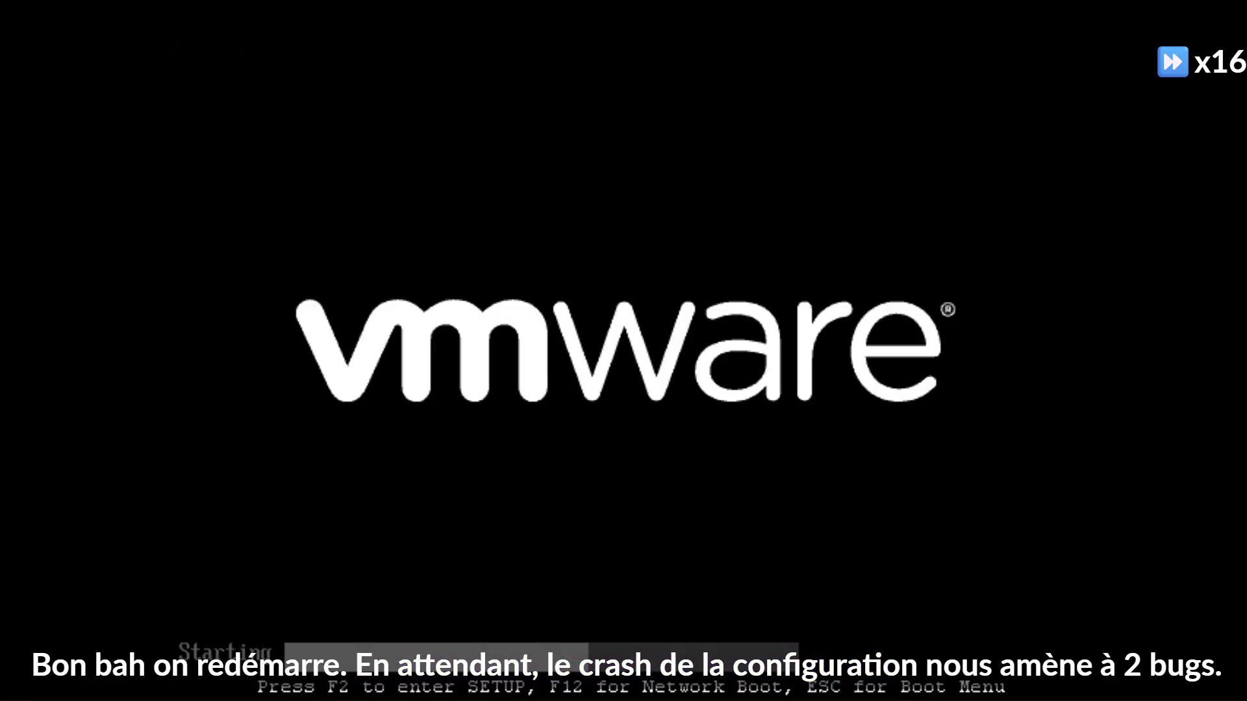
key(Return)
click(188, 8)
click(203, 44)
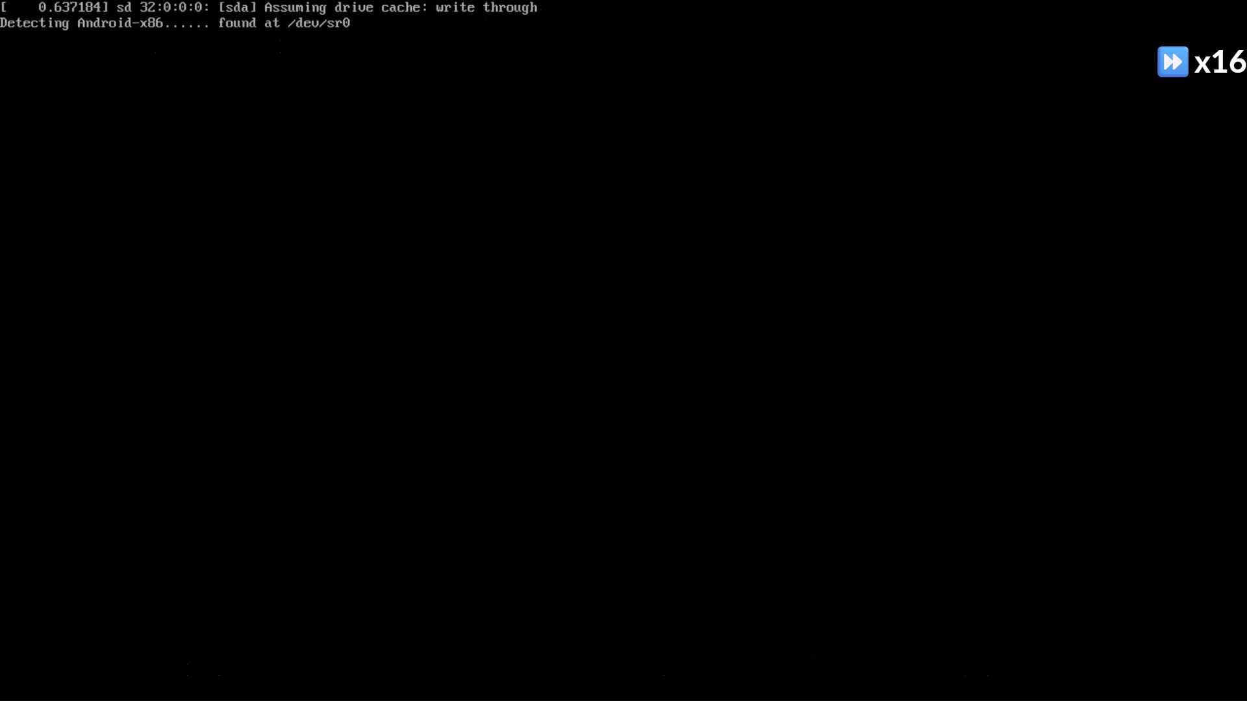
Run the start command in the console to launch Android
text(njnj,)
key(Return)
key(Return)
text(start)
key(Return)
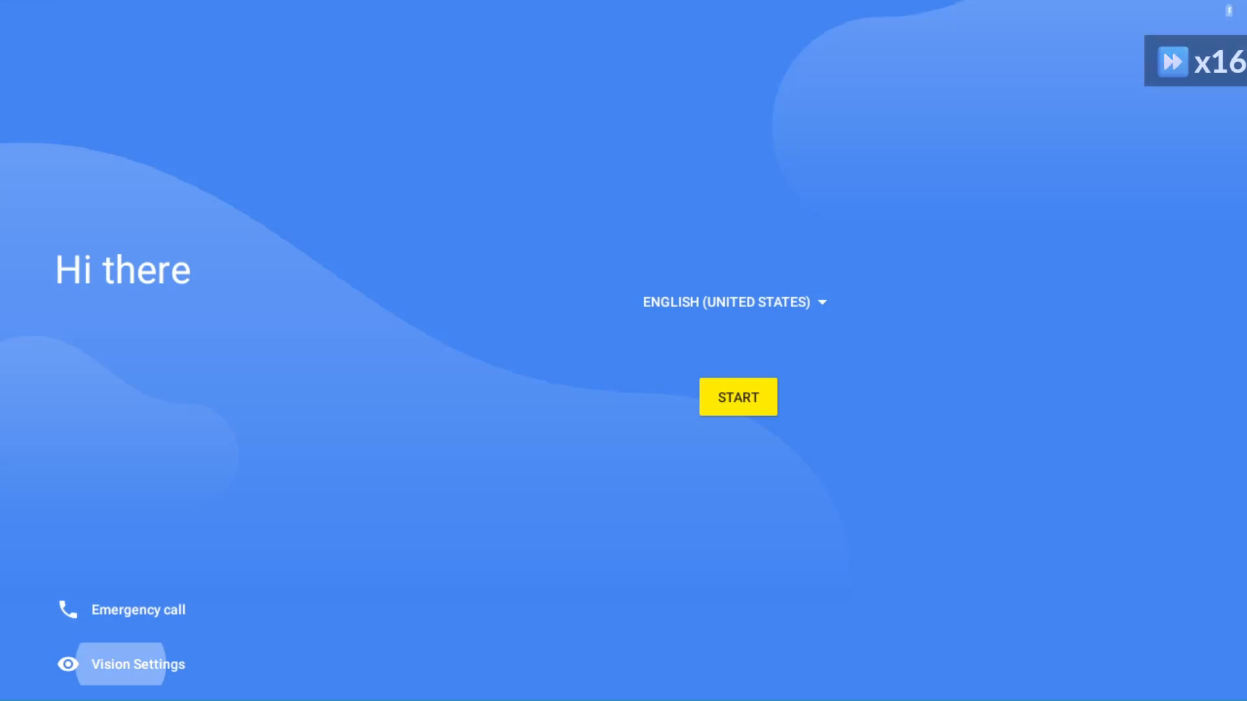
Set the setup language to Français with France as the region
click(668, 319)
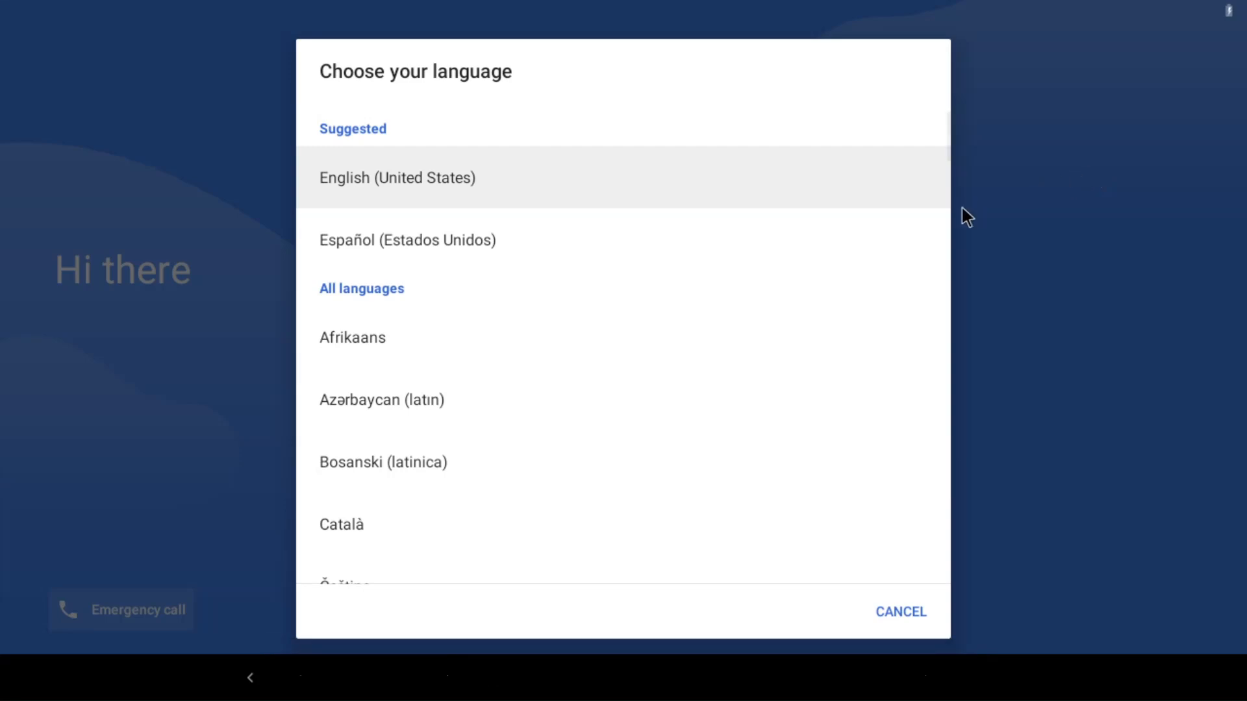
scroll(831, 247, down, 10)
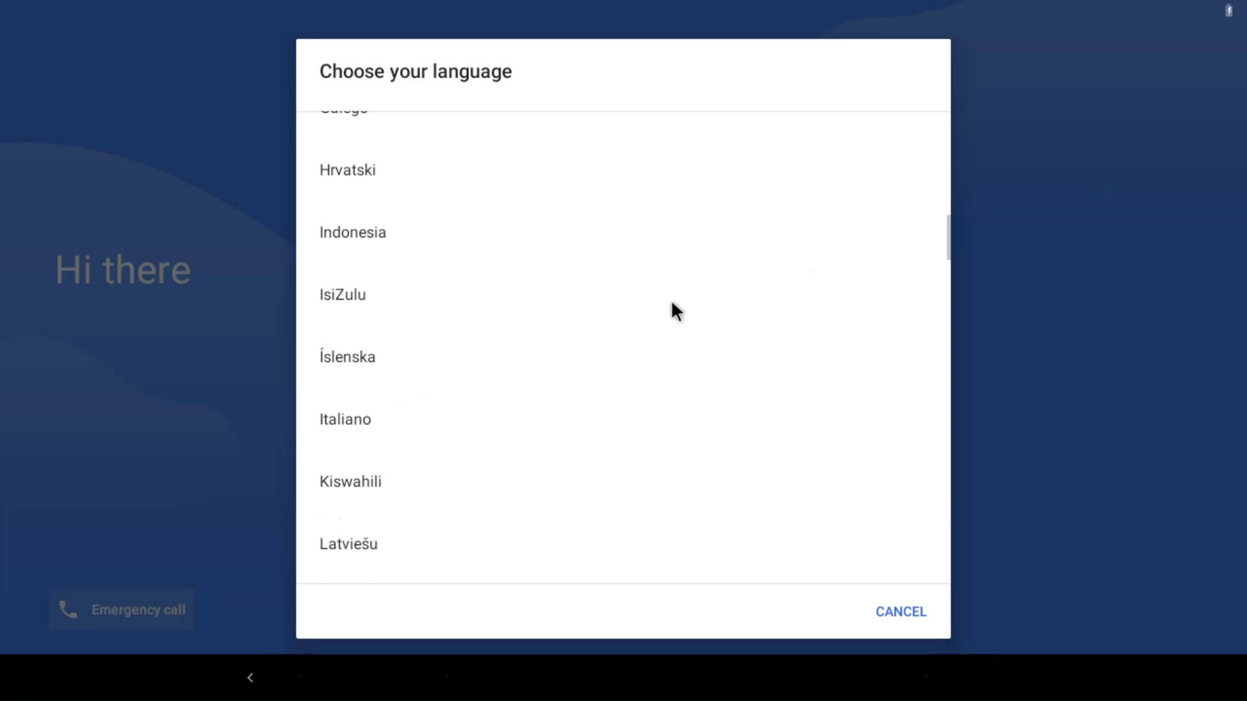
scroll(668, 322, down, 5)
scroll(623, 302, up, 6)
scroll(623, 297, up, 9)
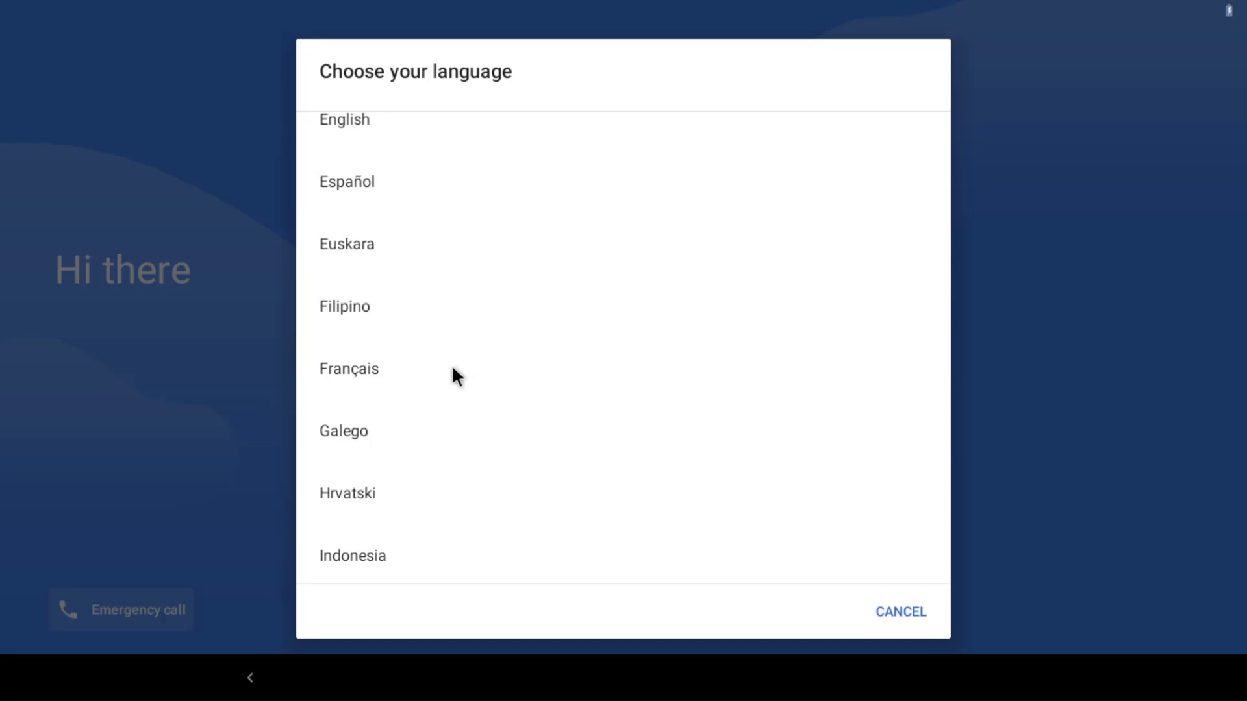
click(396, 369)
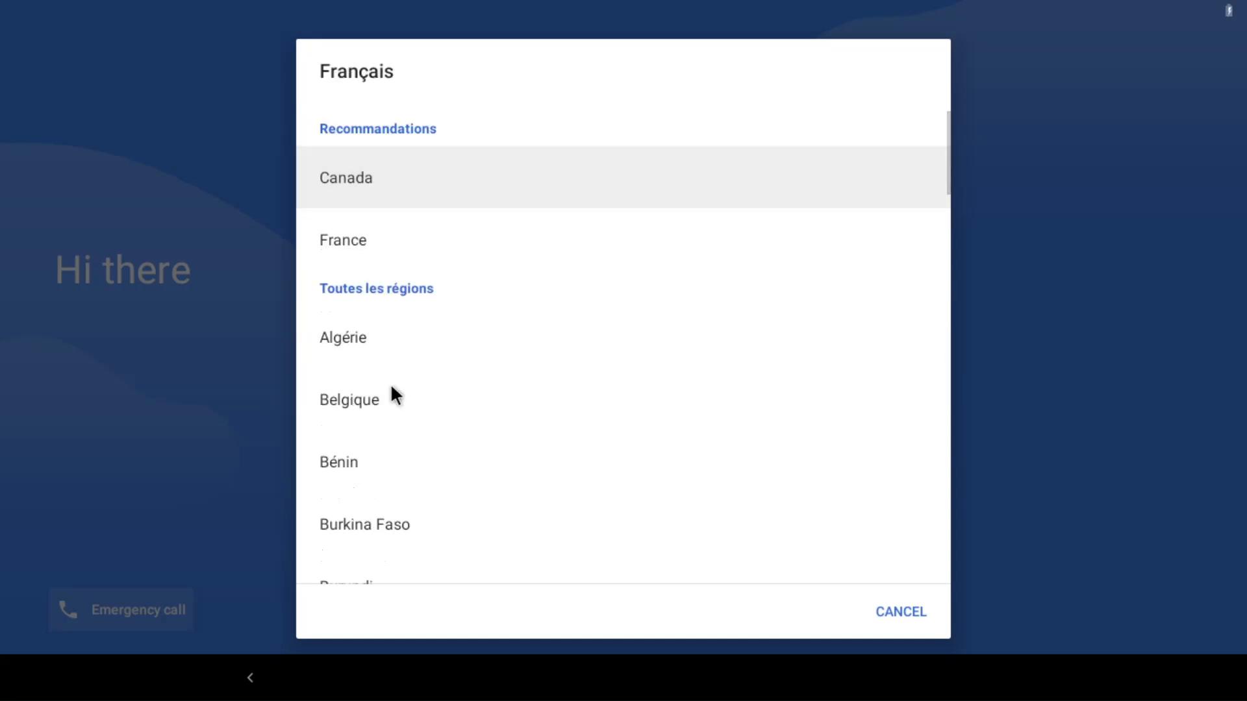
click(435, 248)
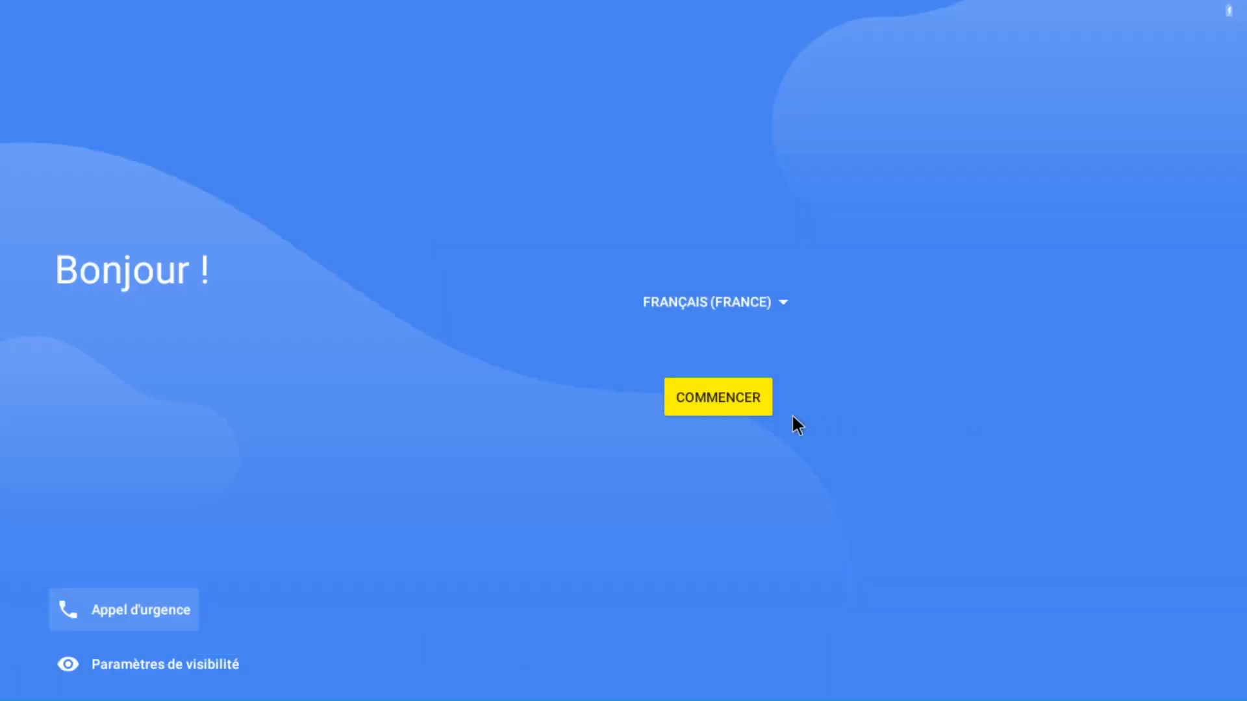
Start the Android setup and continue without configuring Wi-Fi
click(765, 410)
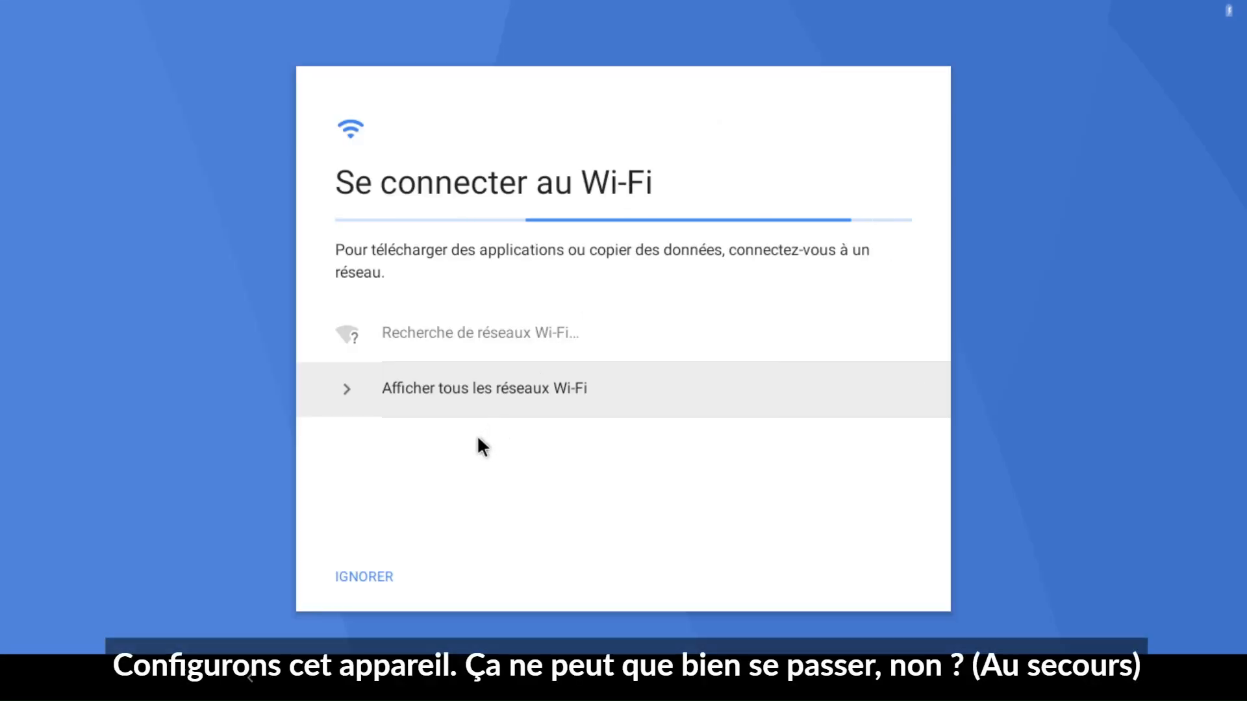
click(373, 573)
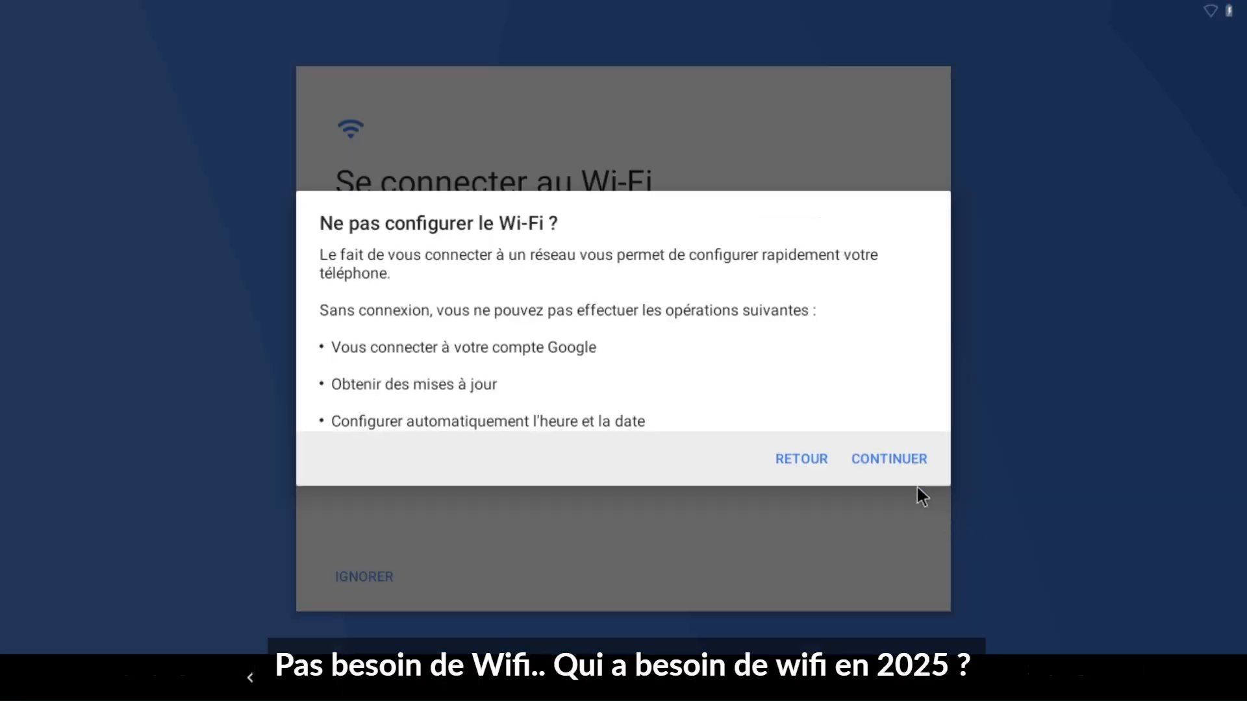
click(896, 469)
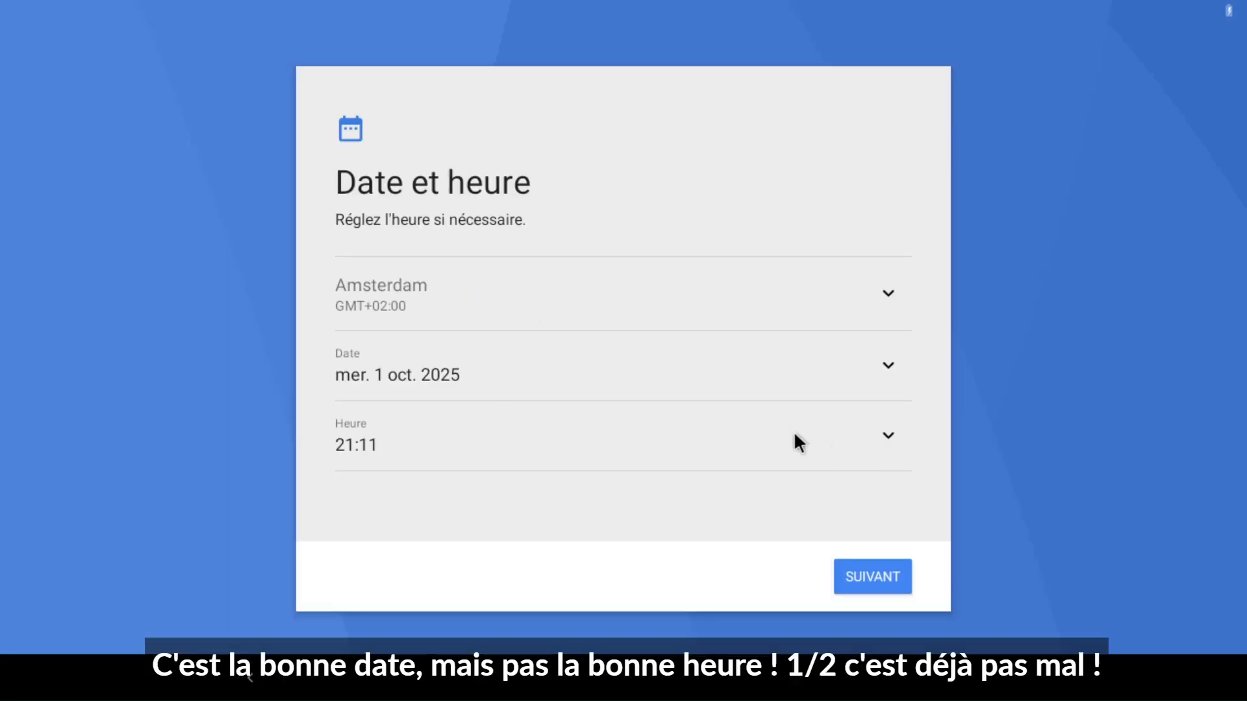
Set the time zone to Bruxelles in the date and time settings
click(871, 313)
scroll(649, 312, down, 5)
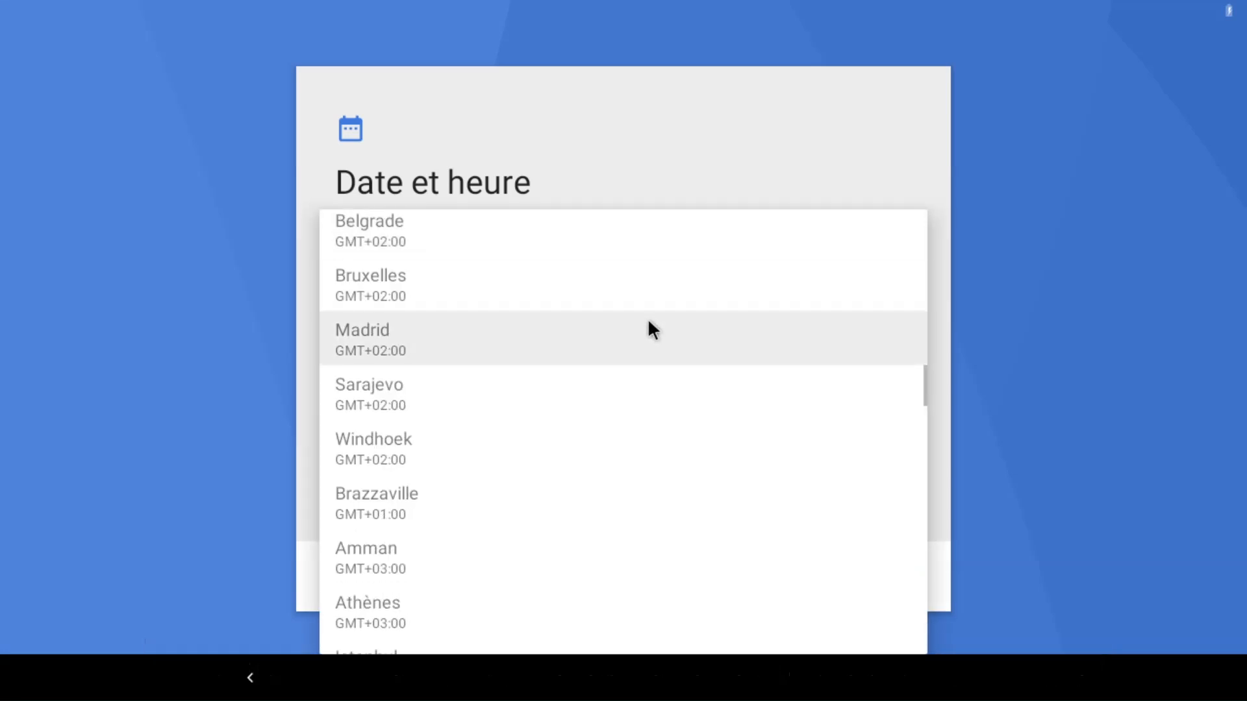
scroll(648, 325, down, 9)
scroll(500, 441, up, 20)
scroll(481, 377, down, 9)
click(409, 564)
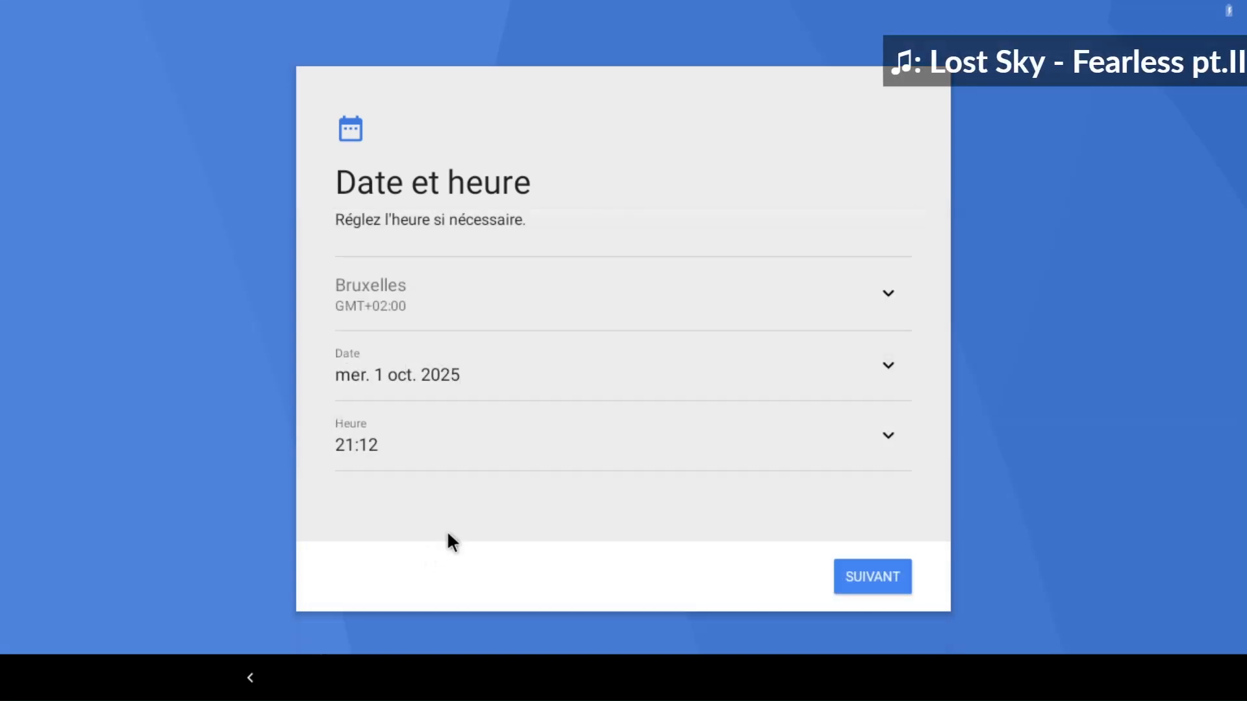
Set the tablet's time to 19:13 and confirm it
click(888, 435)
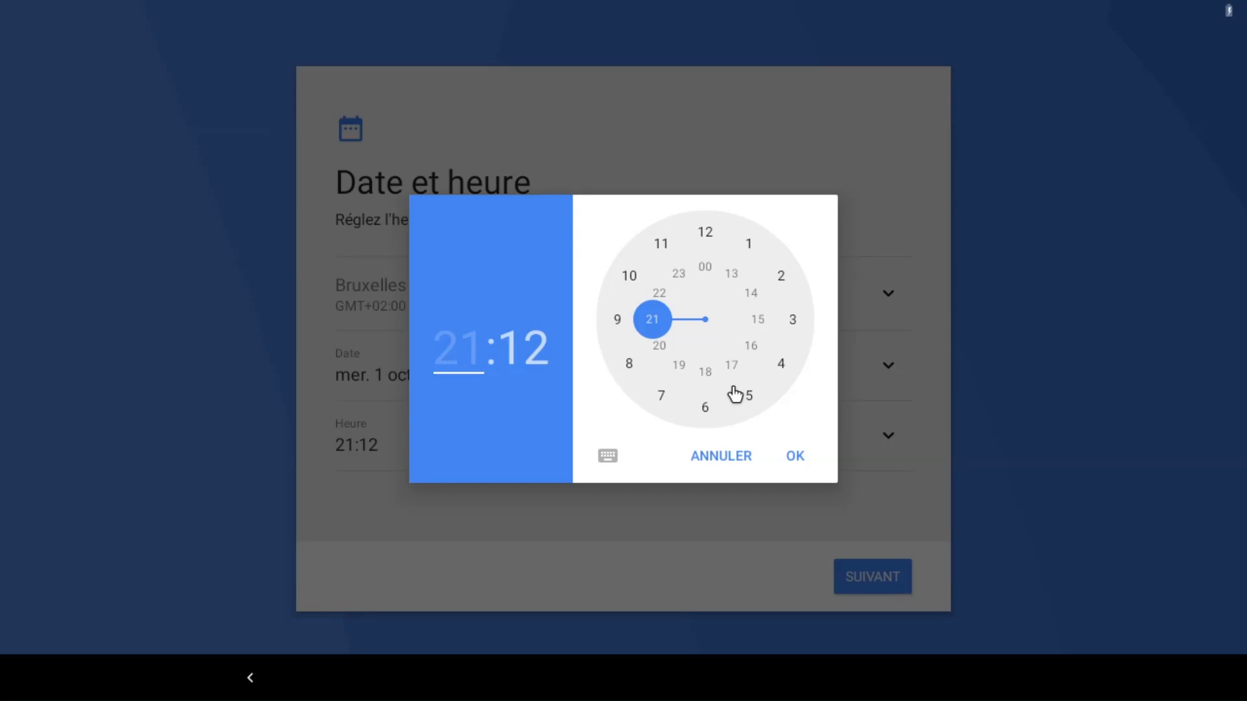
click(675, 365)
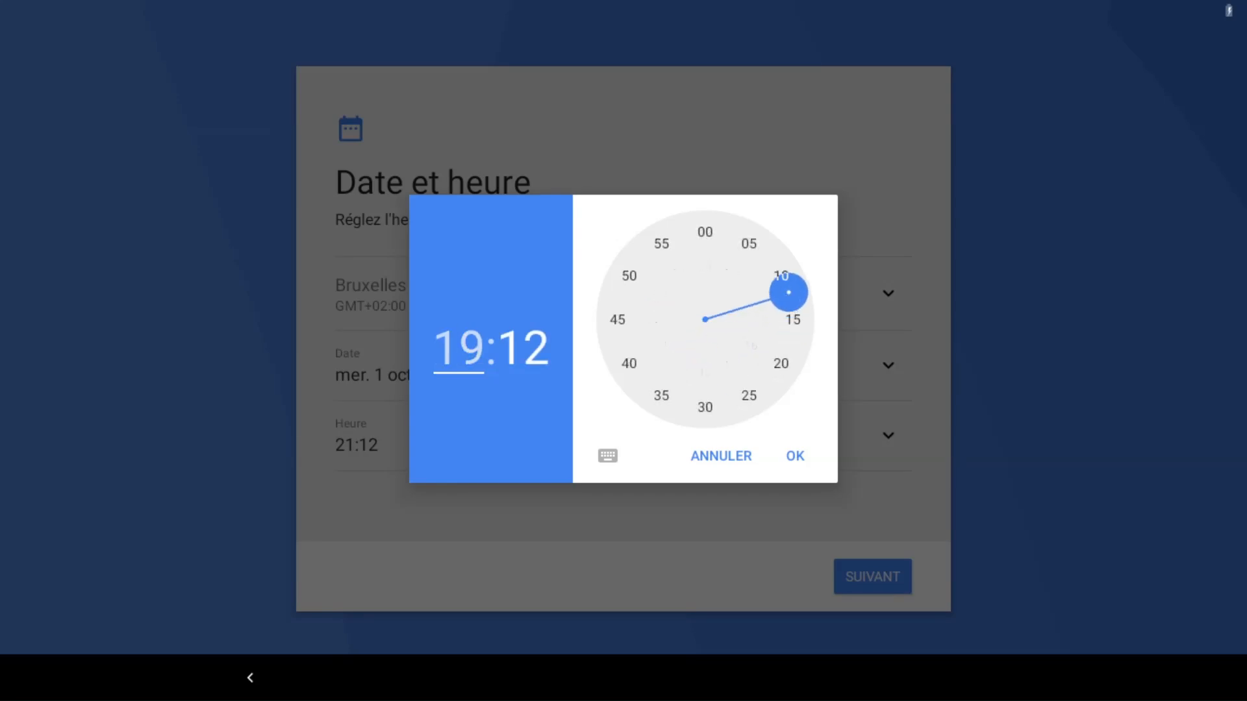
click(789, 308)
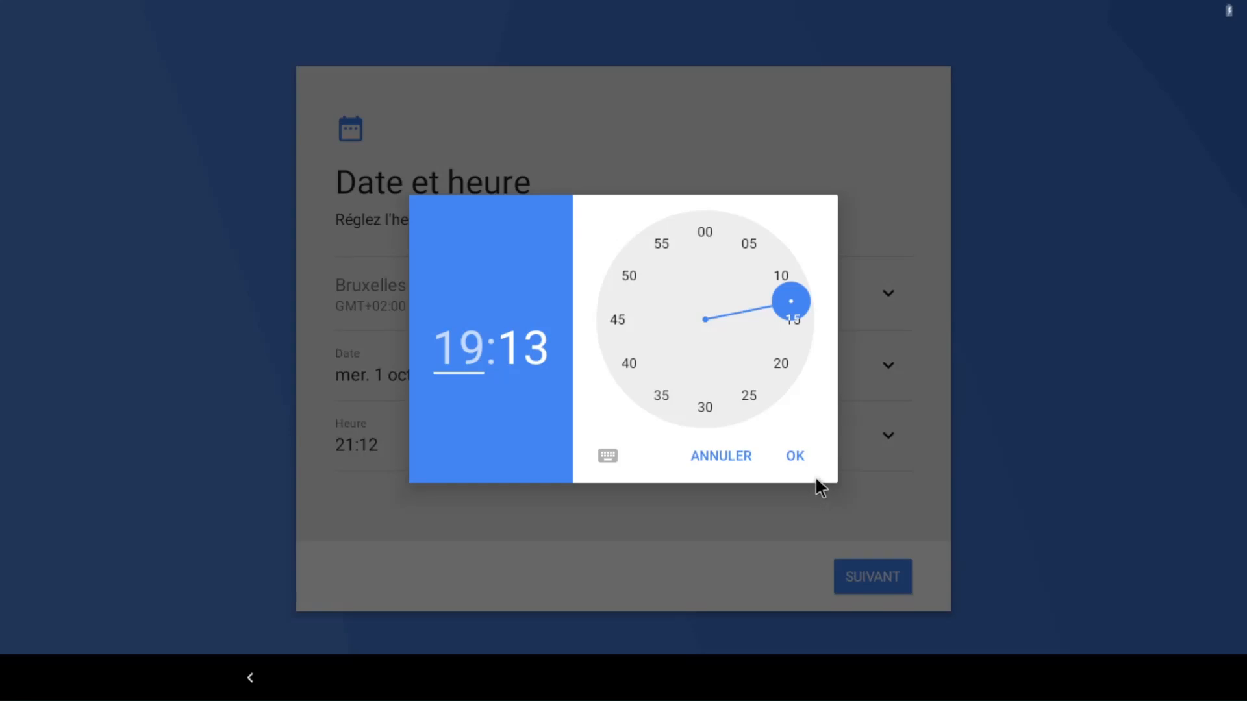
click(789, 458)
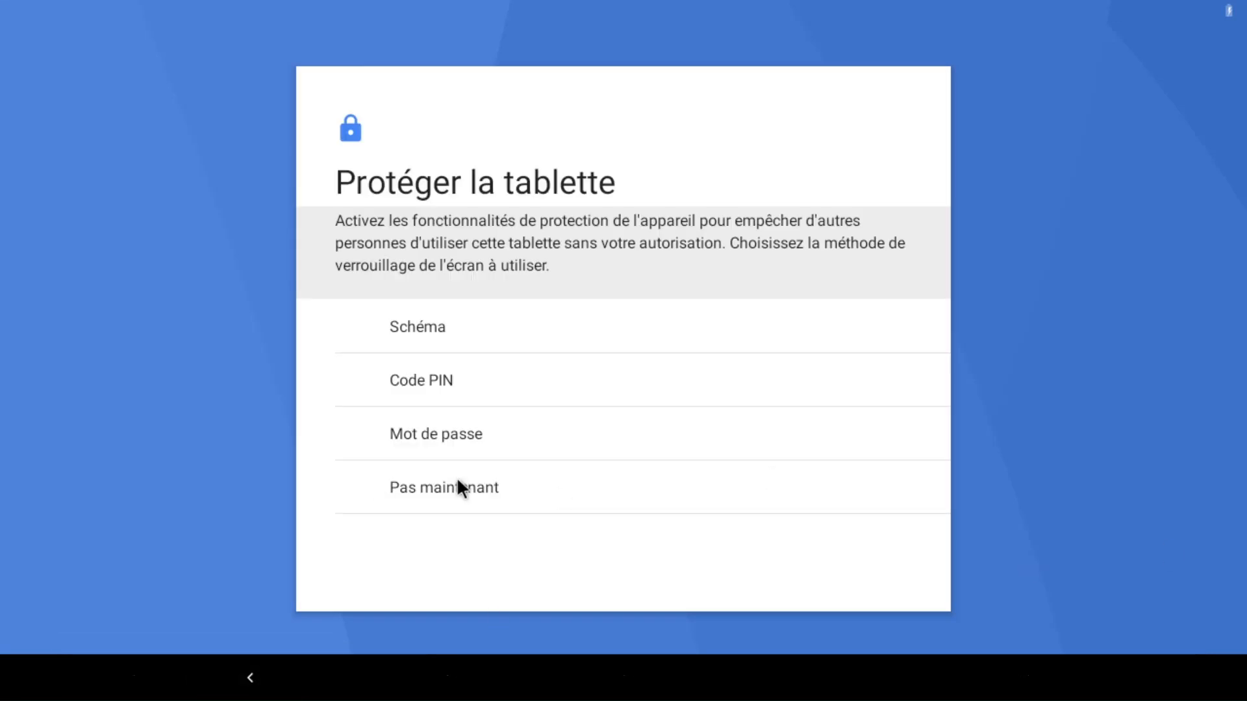
Try to set up a screen lock password for the tablet
click(441, 484)
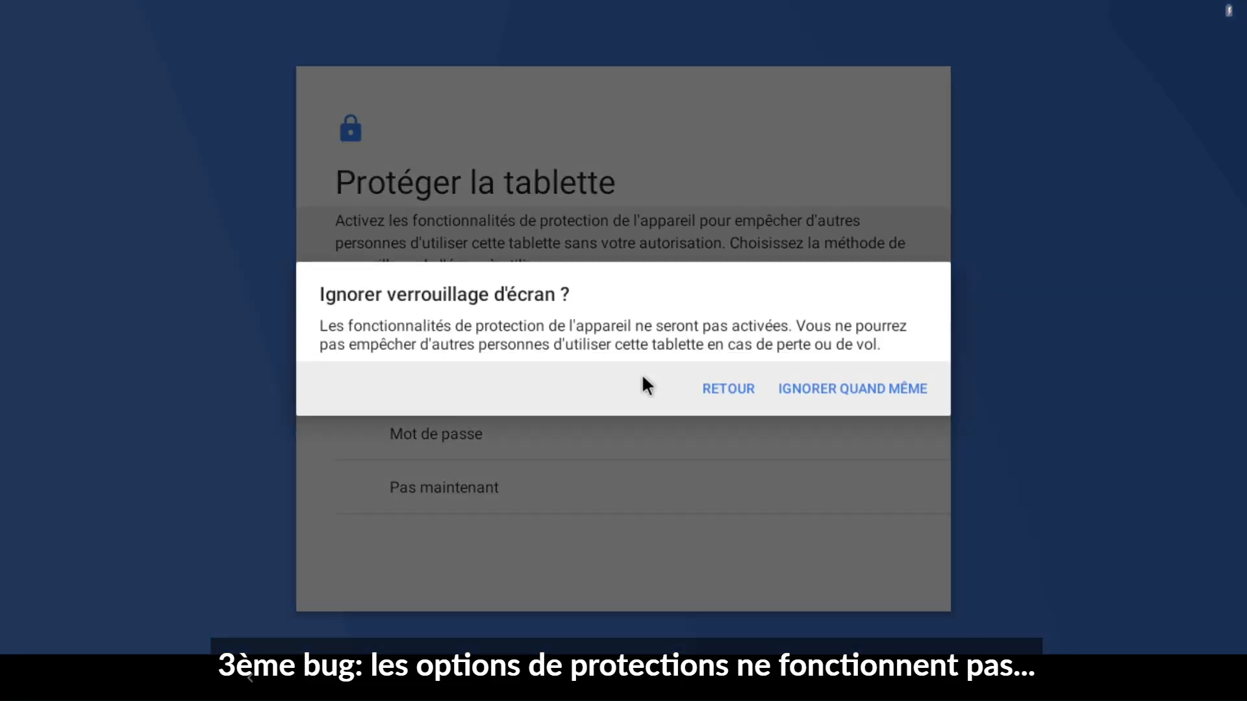
click(730, 390)
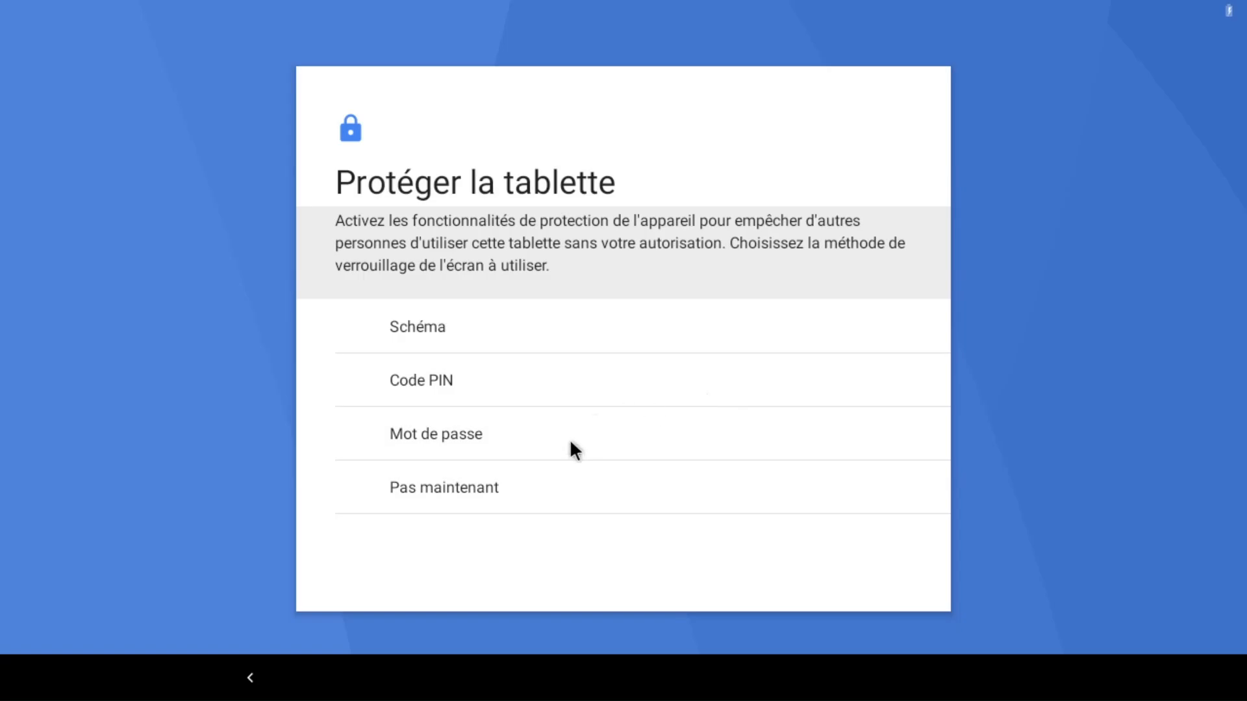
click(436, 432)
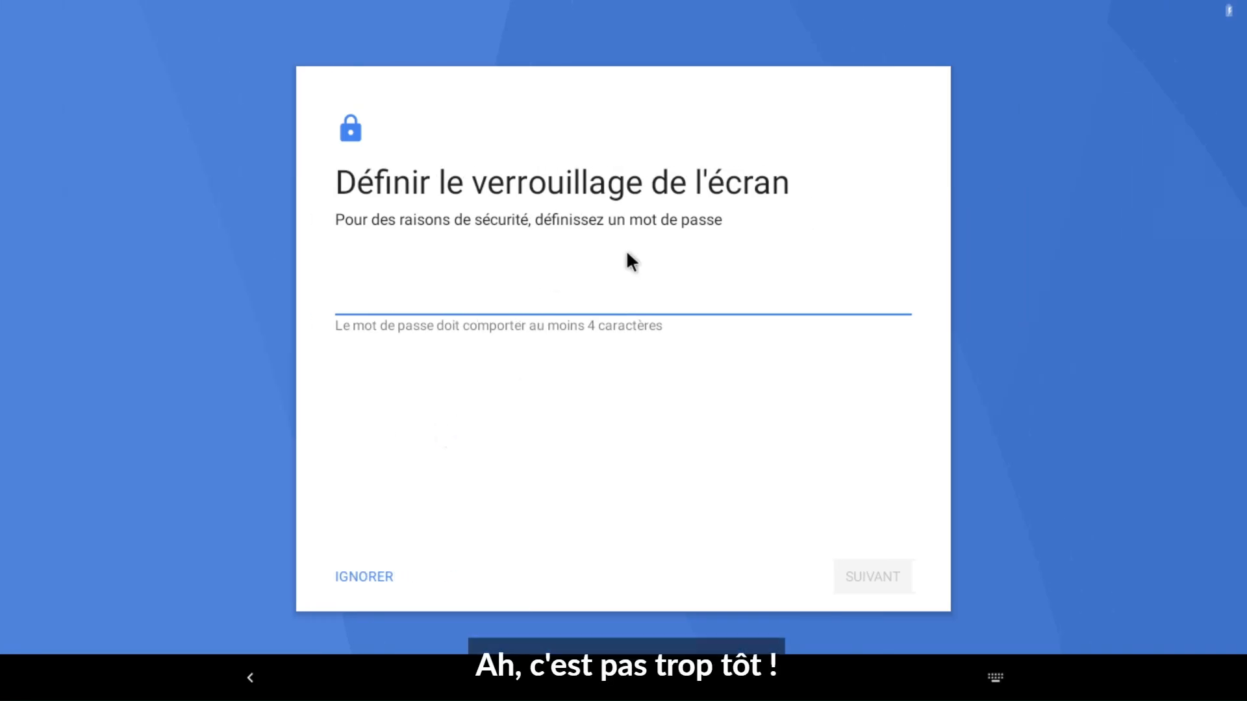
text(N)
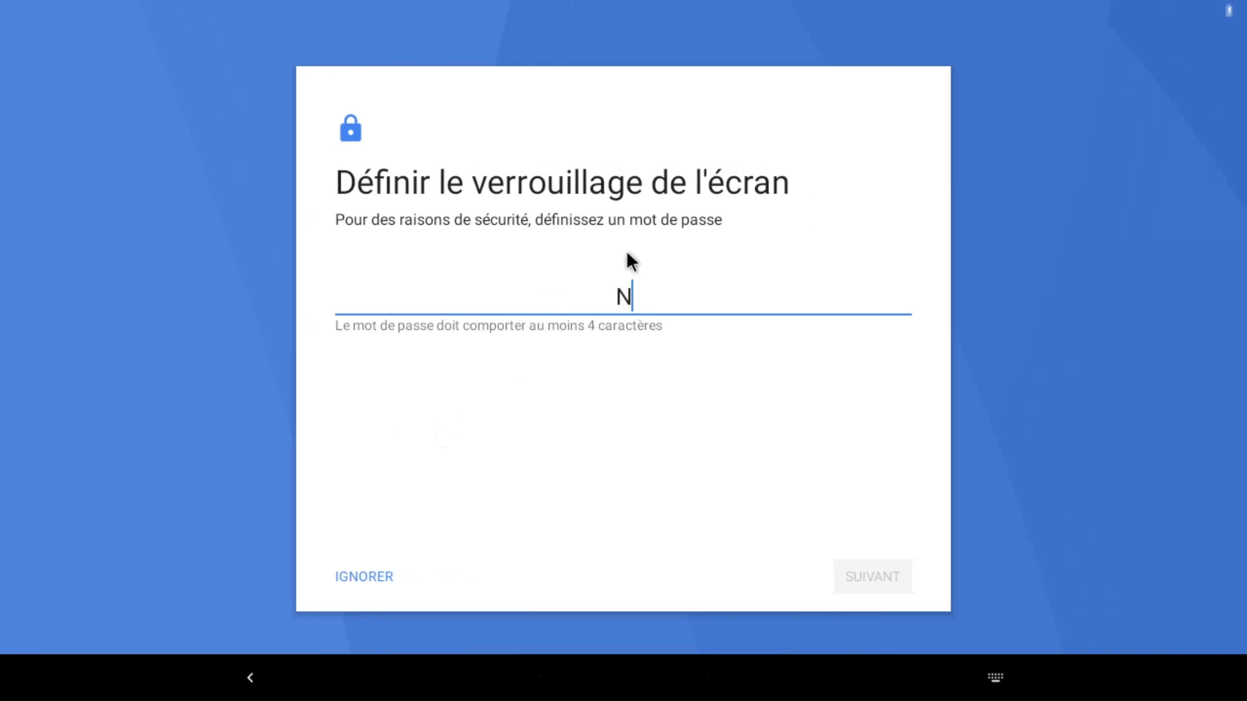
key(BackSpace)
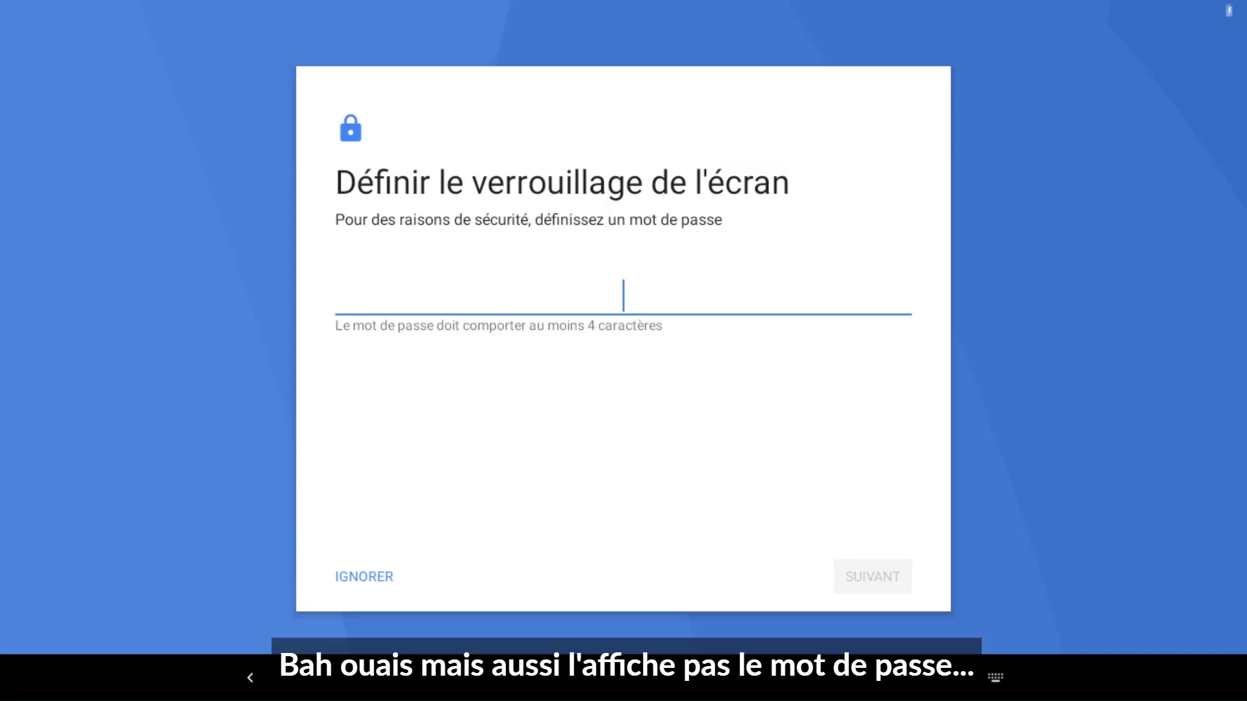
Skip the screen lock anyway and choose Quickstep as the home screen application
click(381, 581)
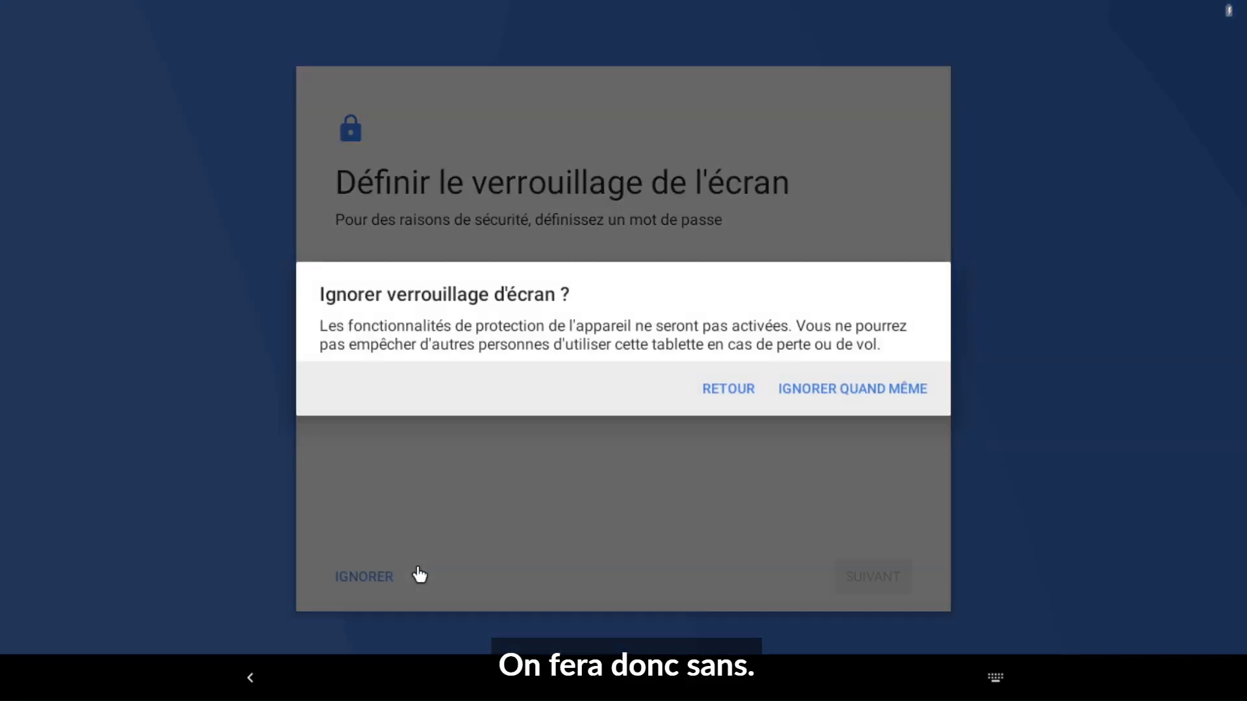
click(856, 385)
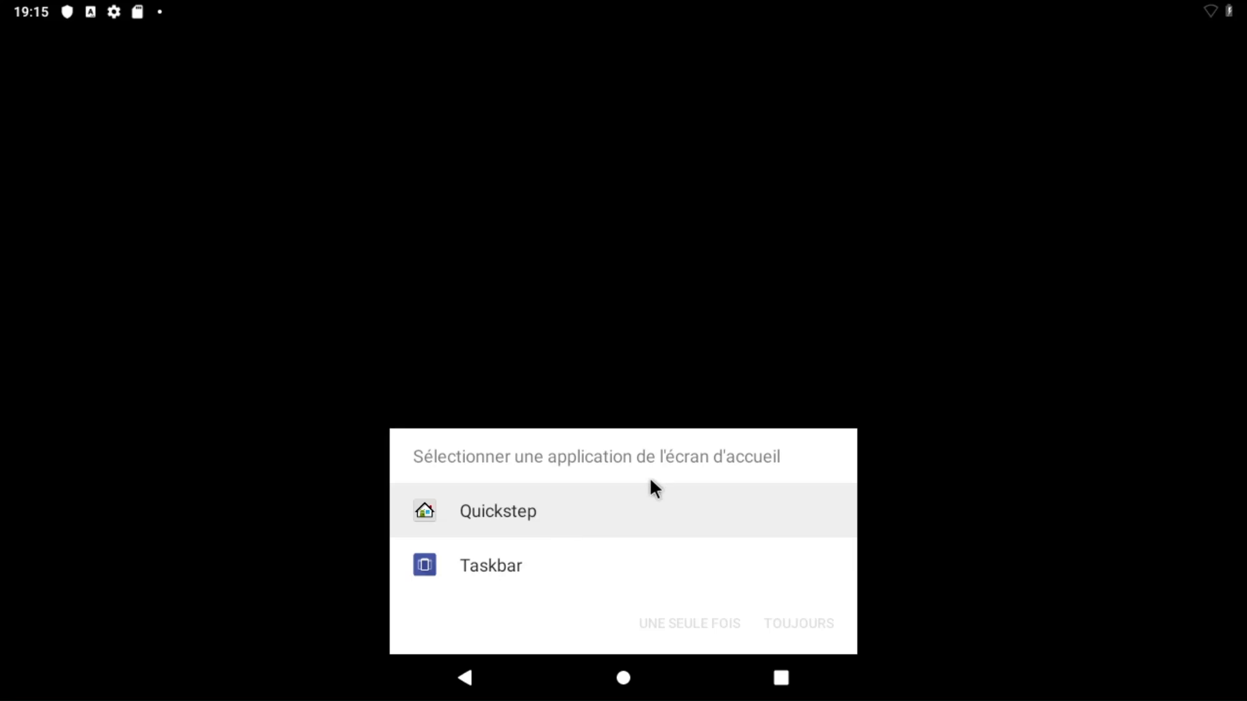
click(618, 510)
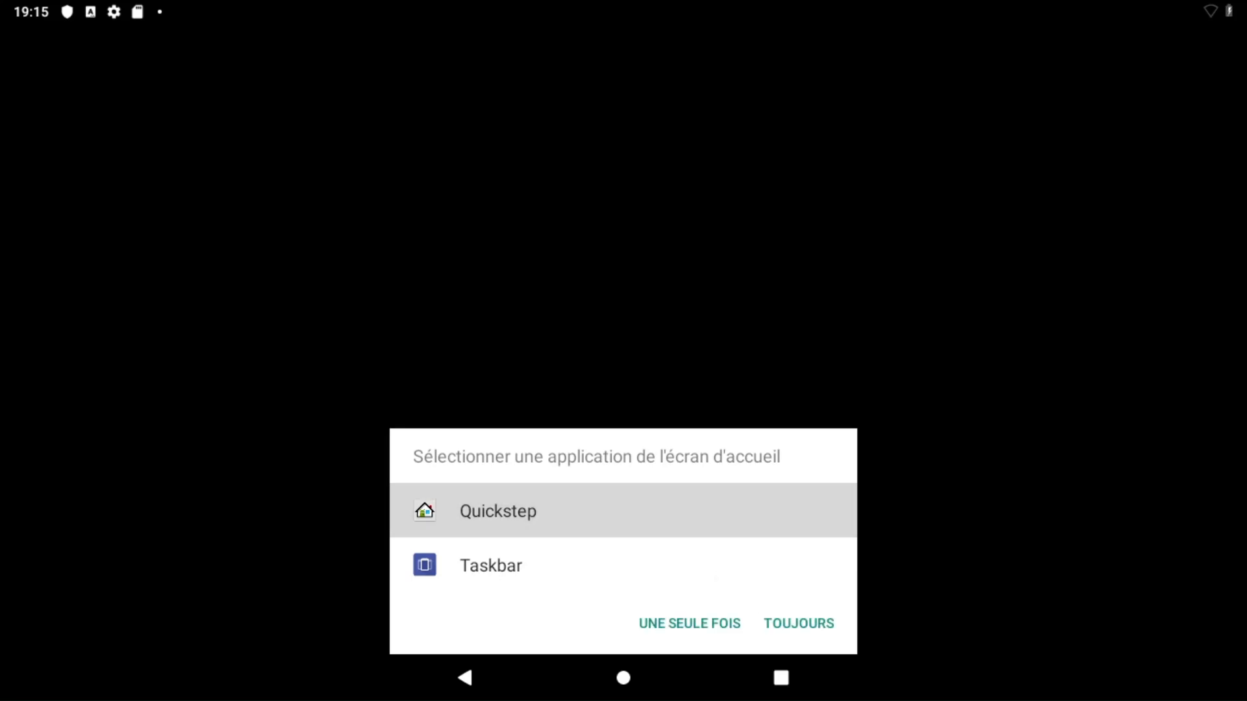
click(734, 625)
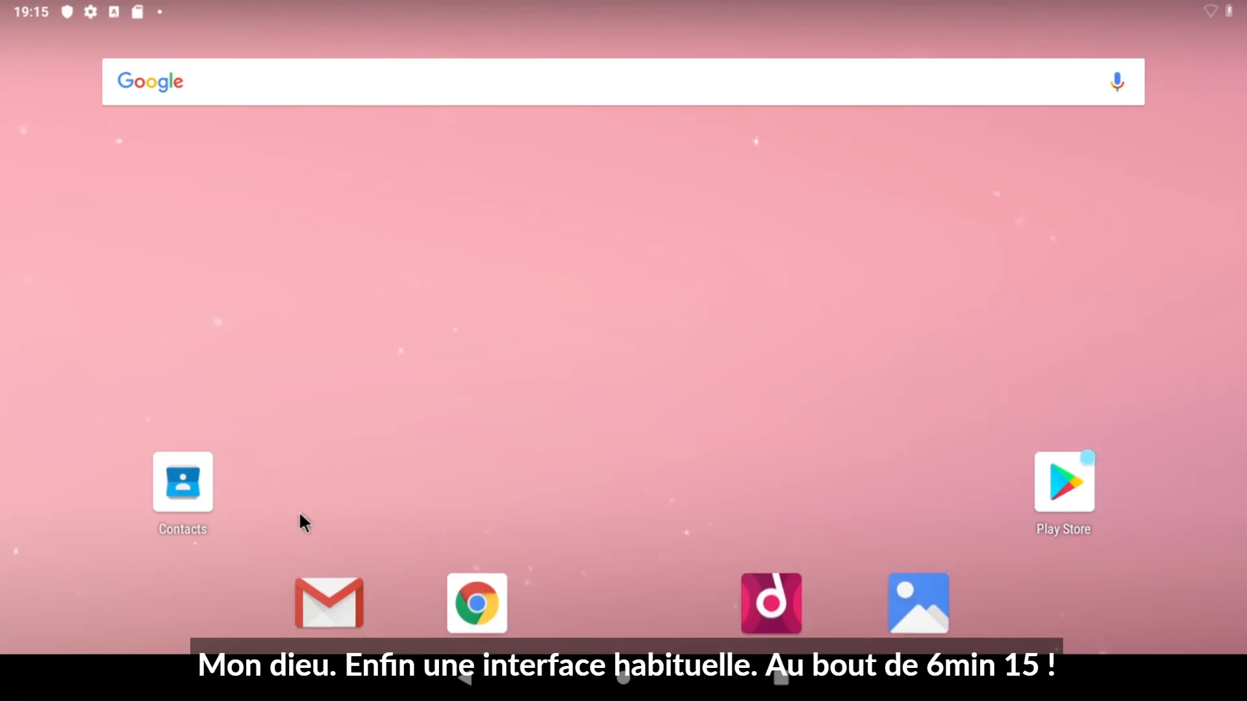
Dismiss the Play Protect, physical keyboard, CD/DVD drive and open Wi-Fi network notifications, and close the notification shade
drag(104, 5, 103, 11)
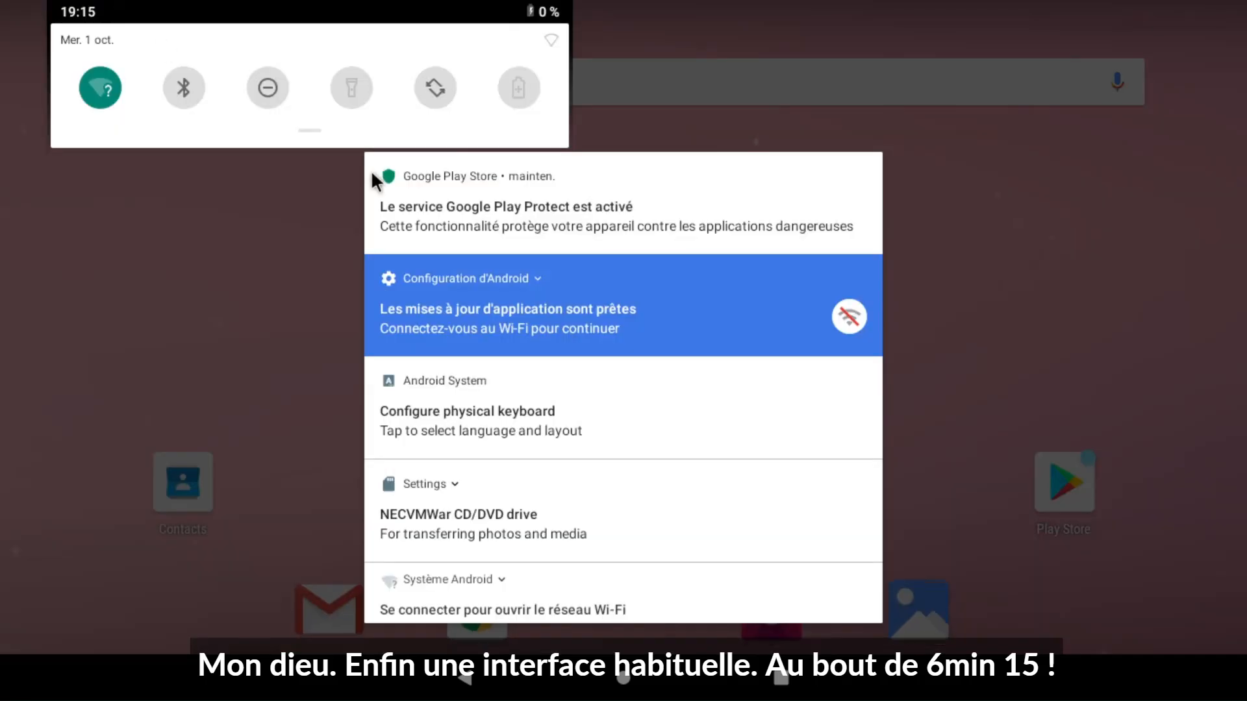
drag(449, 230, 934, 153)
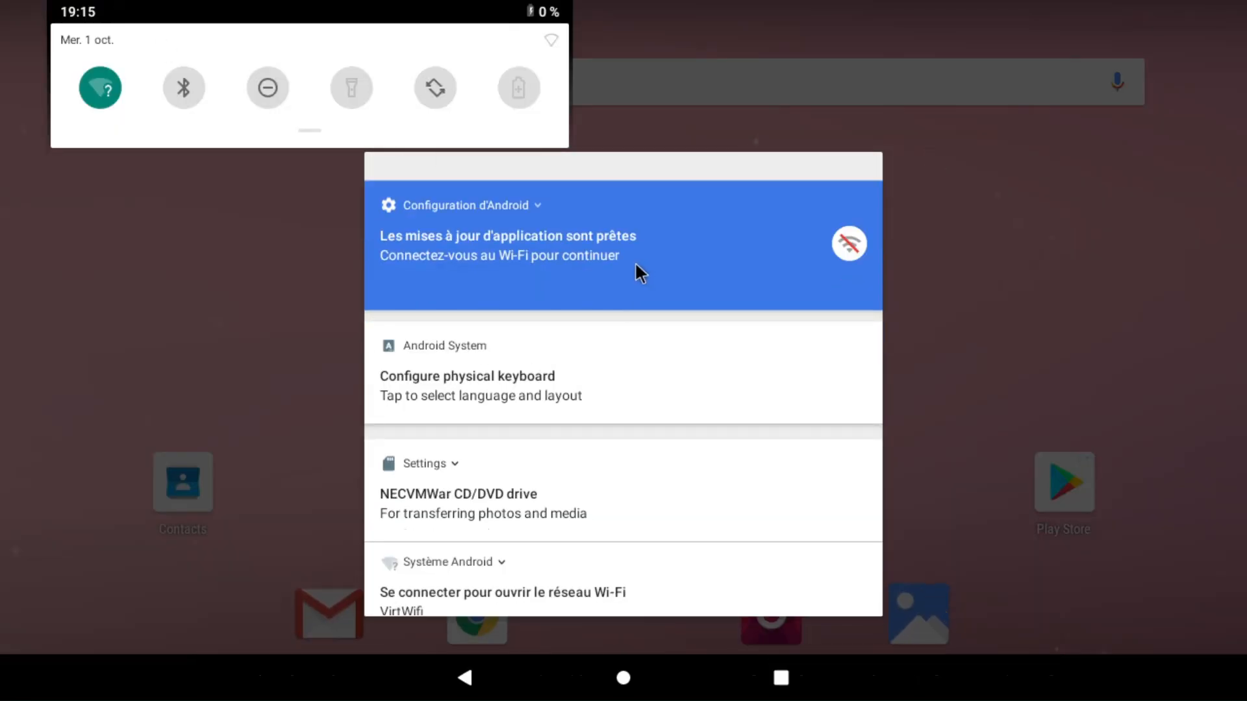
drag(458, 362, 662, 328)
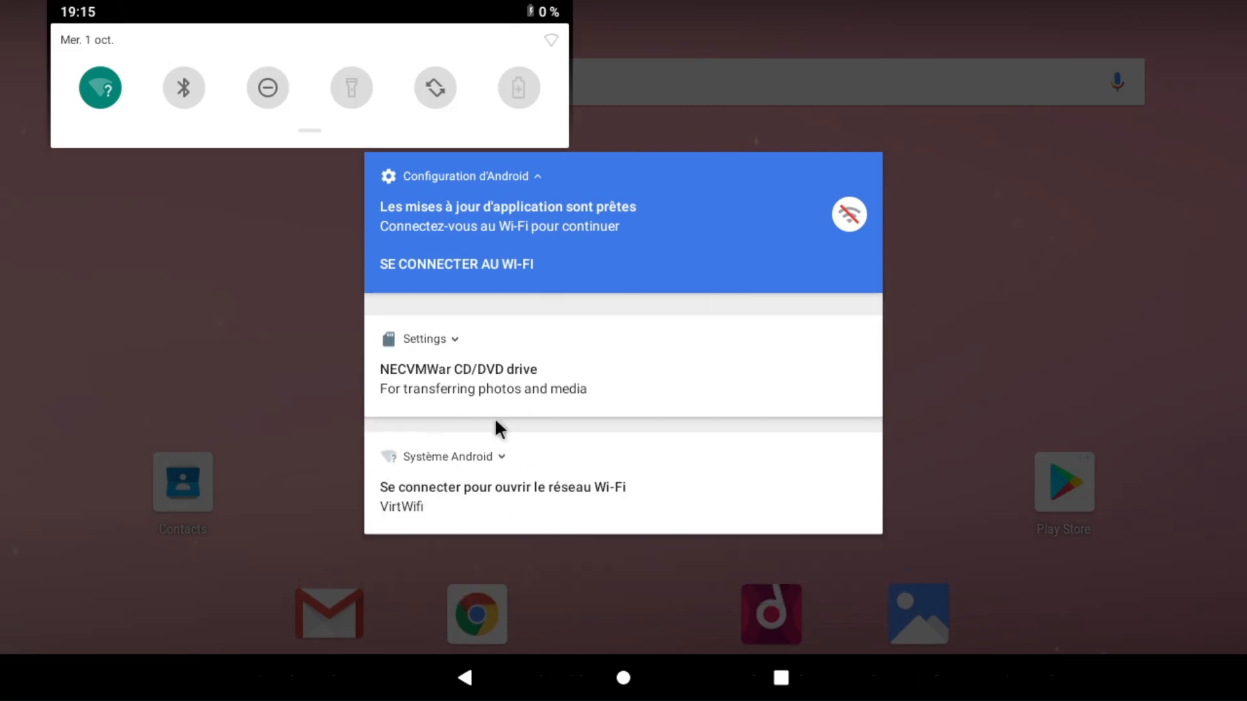
drag(433, 377, 829, 345)
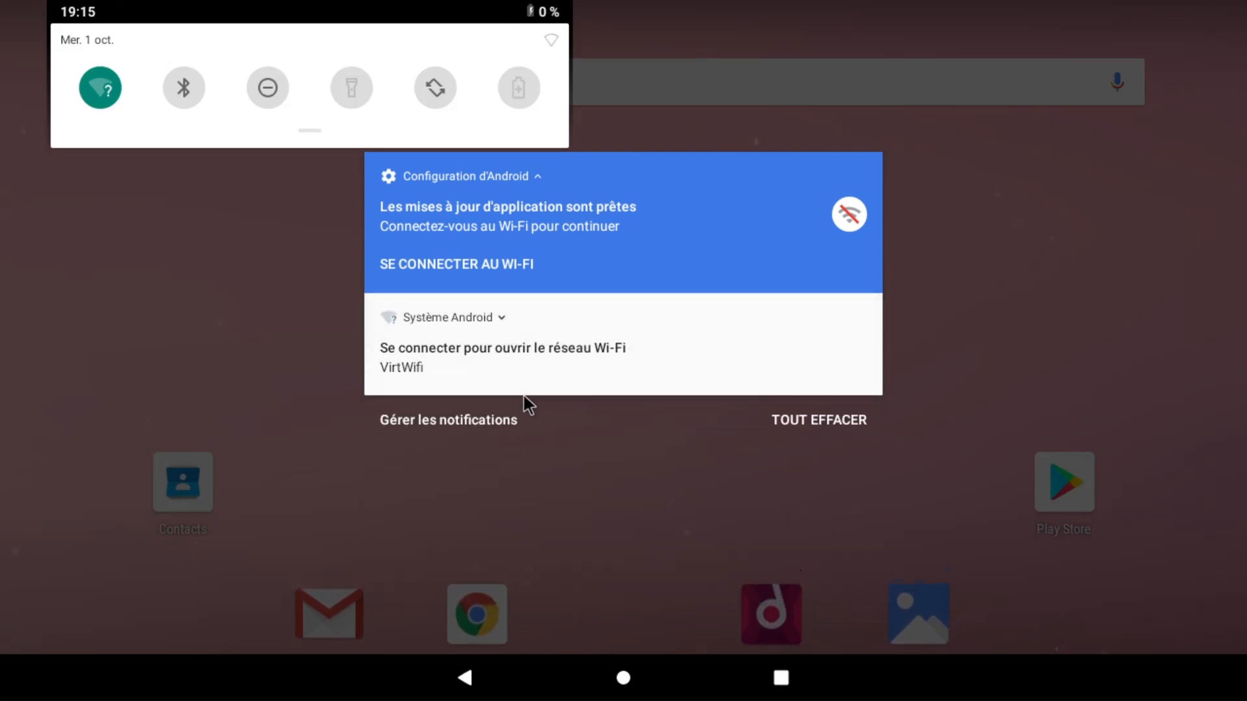
drag(523, 393, 795, 364)
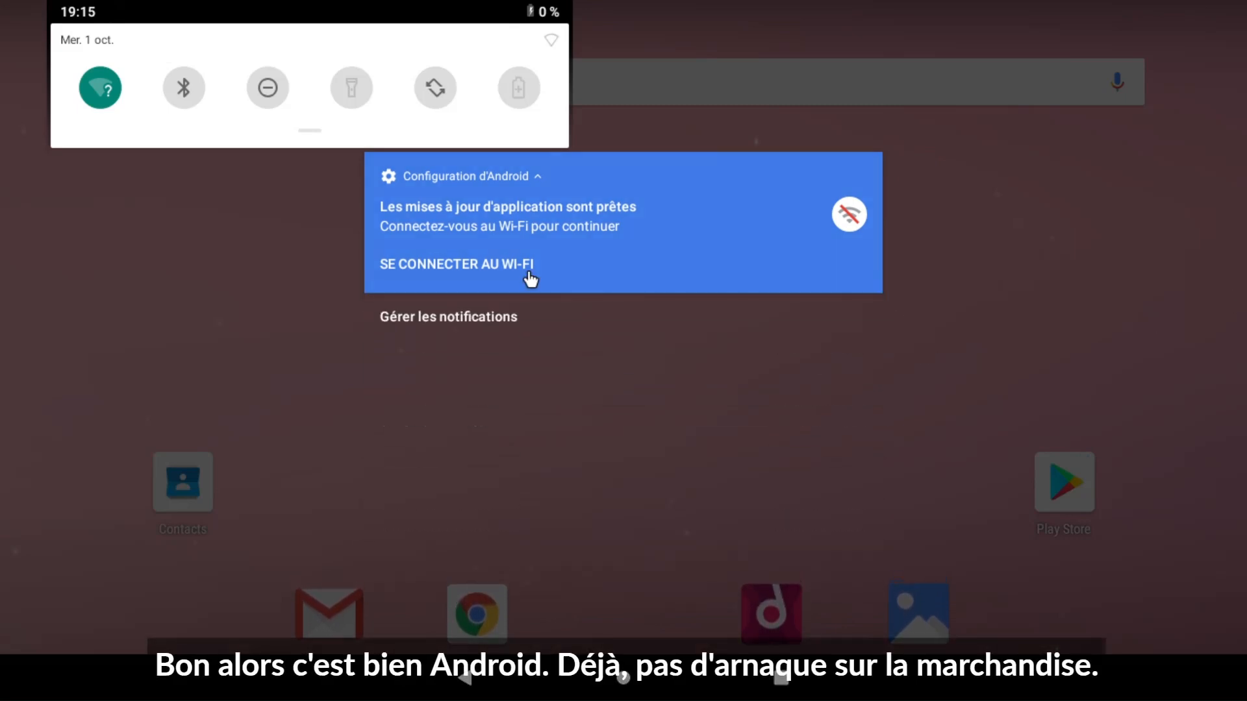
click(294, 270)
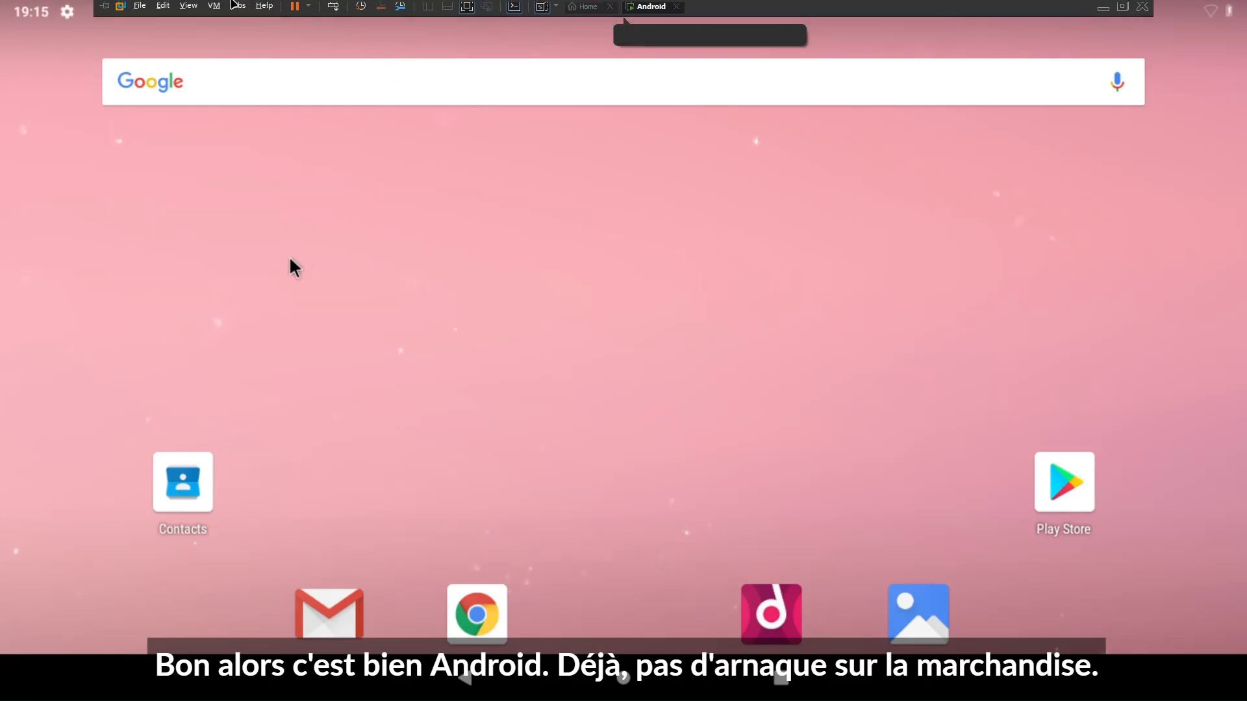
Try to install VMware Tools in the Android virtual machine
click(214, 9)
click(250, 199)
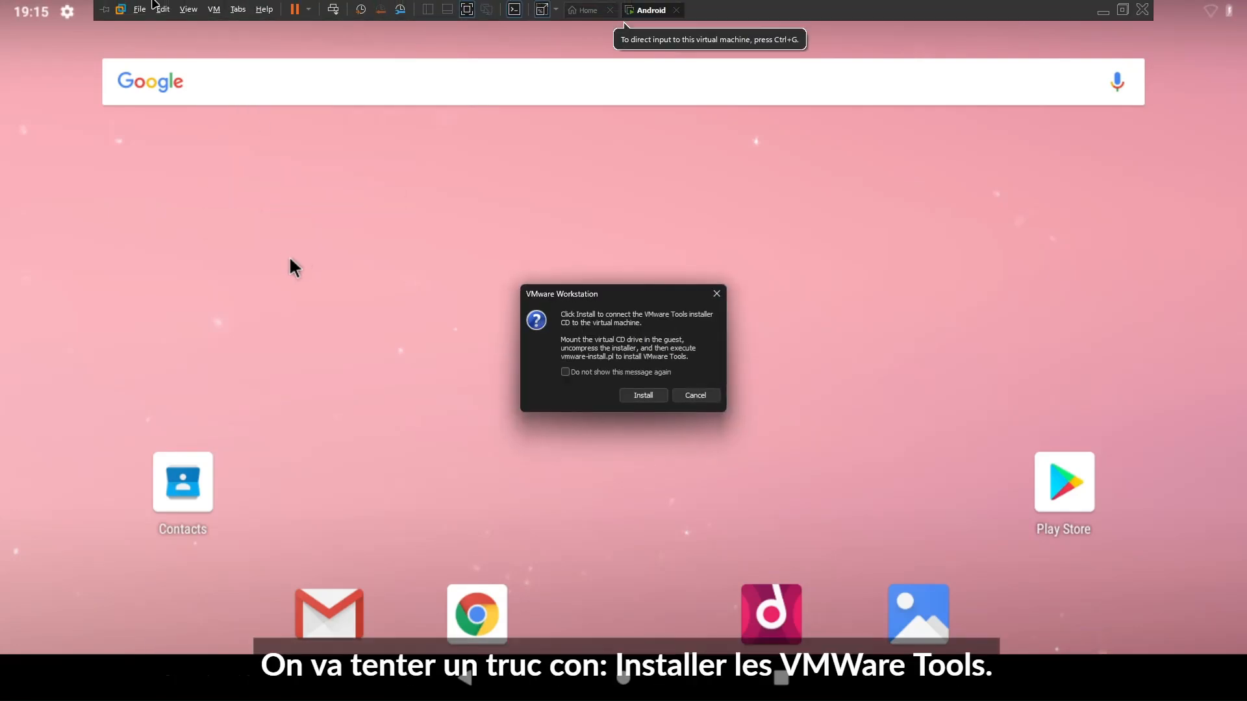
click(640, 398)
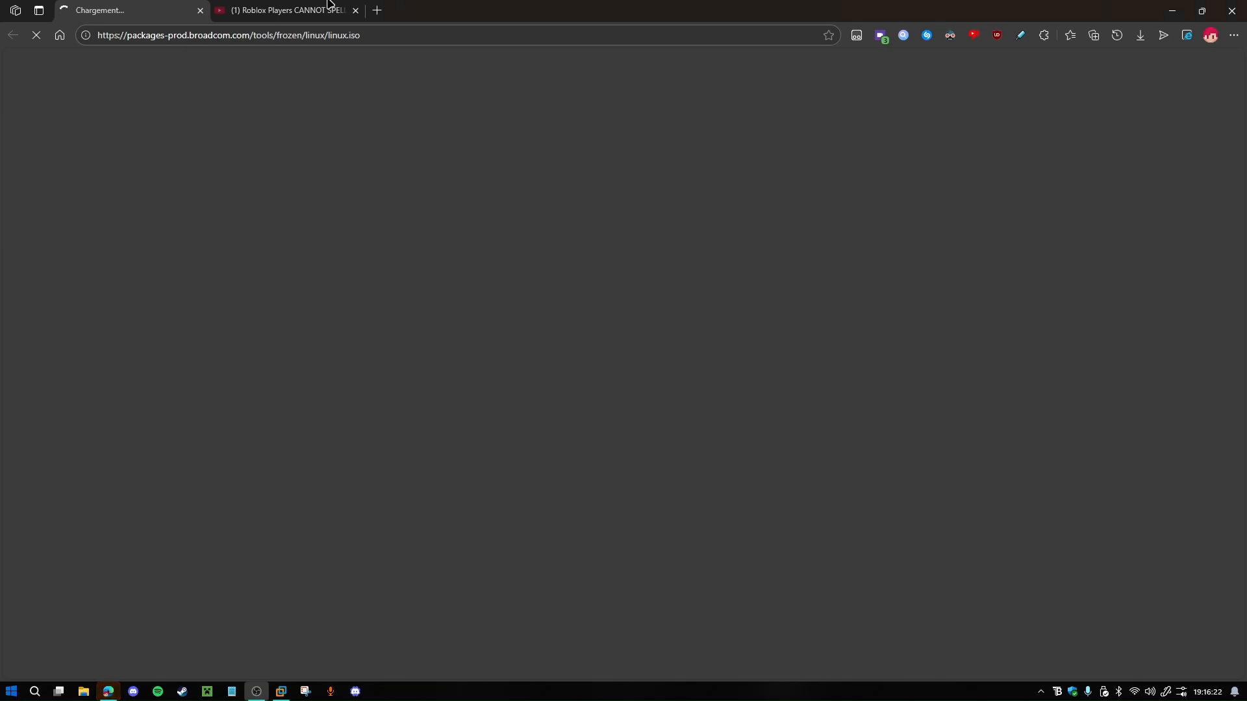
Download the linux.iso VMware Tools image from Broadcom in the browser and dismiss the VMware Workstation message
middle_click(320, 6)
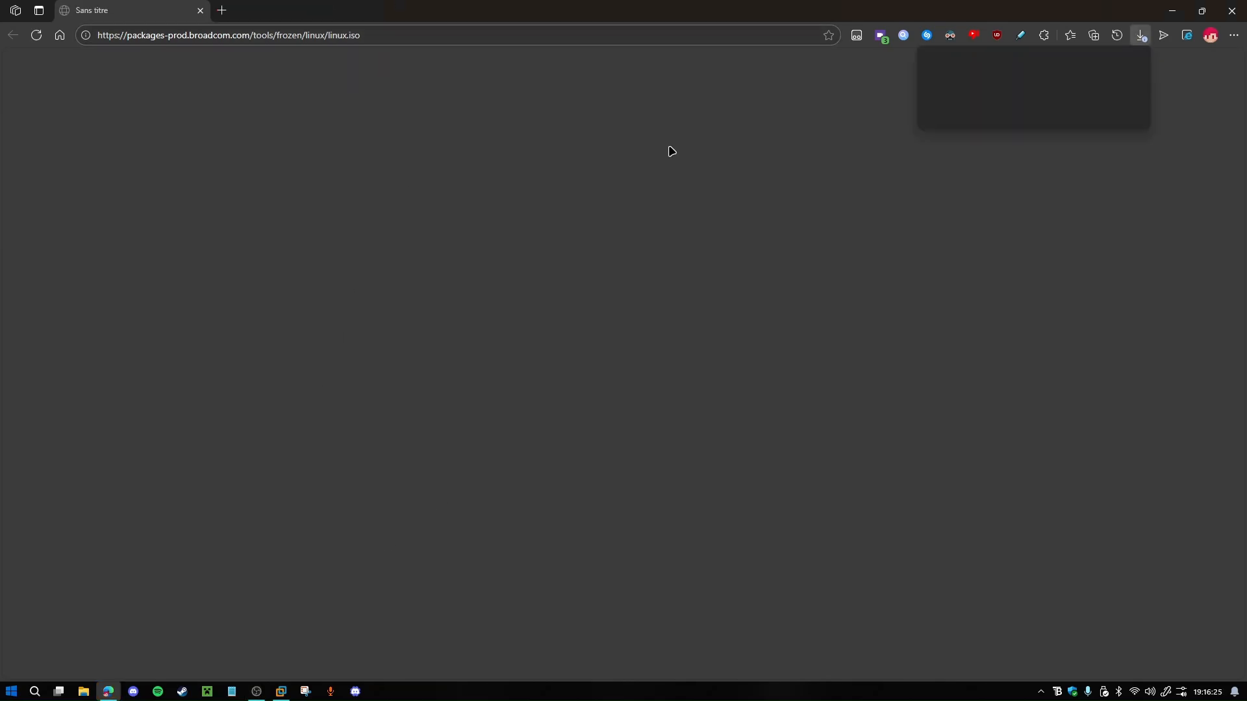
click(1084, 102)
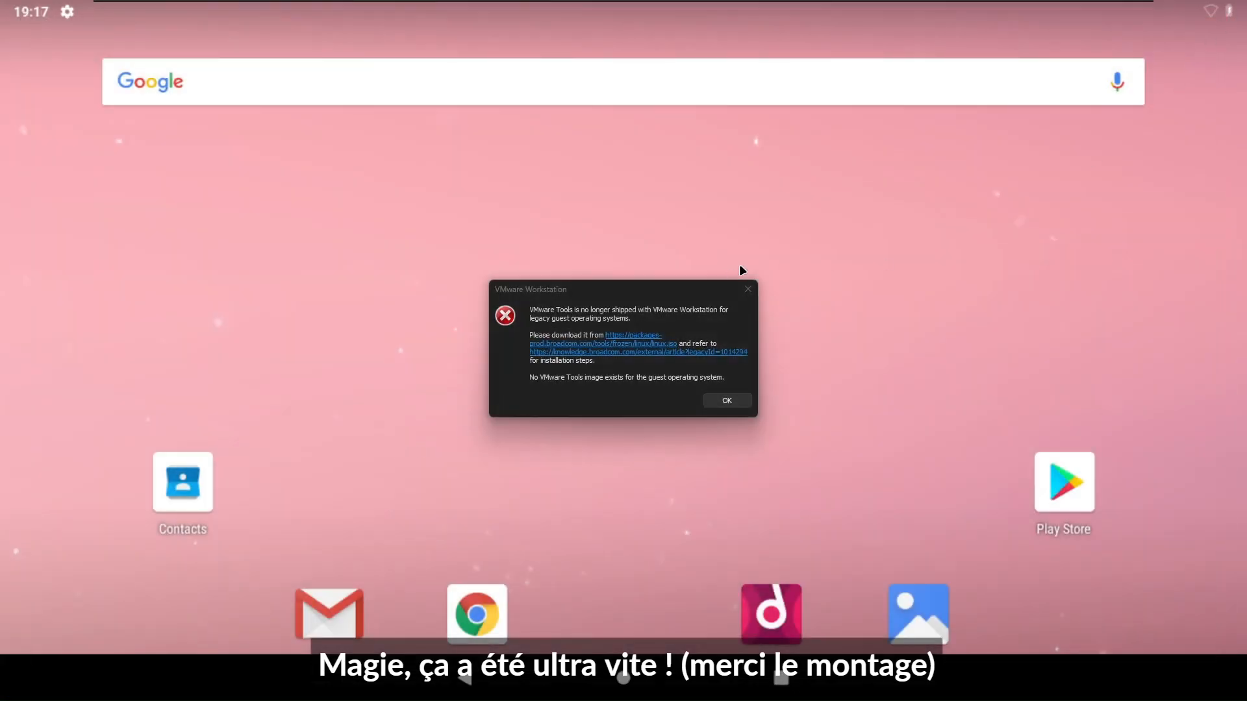
click(748, 289)
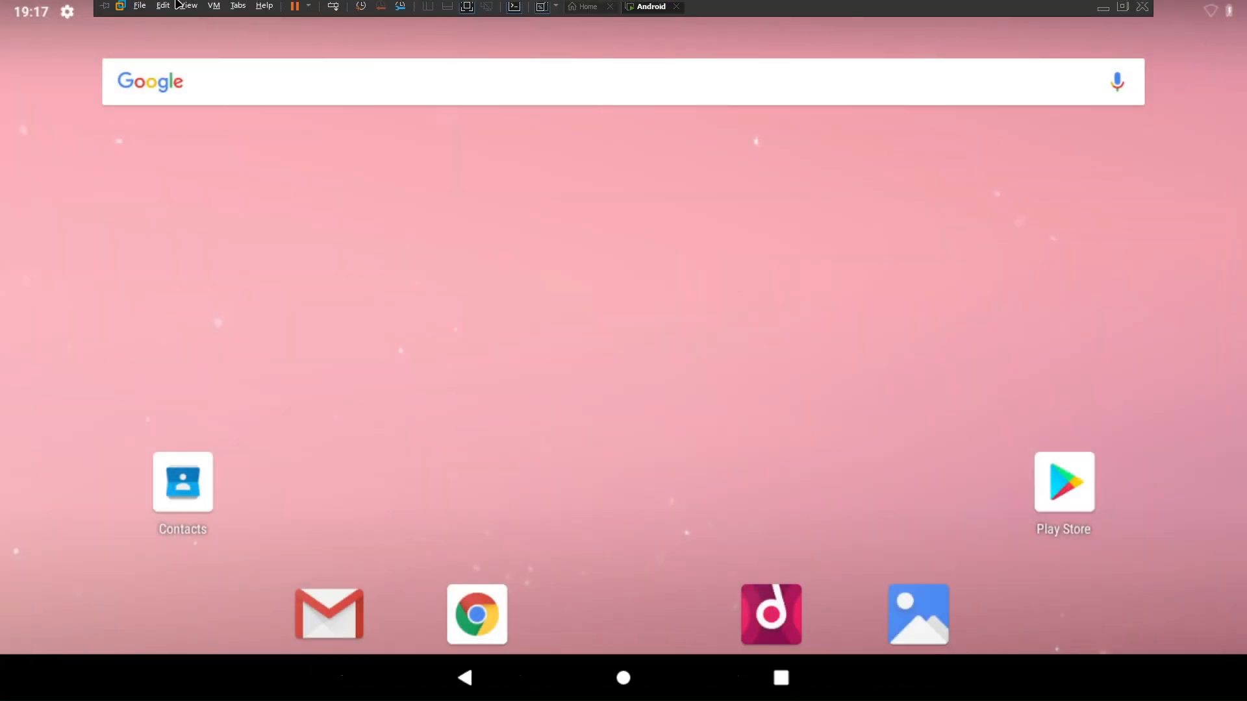
Open the virtual machine's CD/DVD (SATA) drive settings to check the ISO image, and close the settings
click(214, 9)
mouse_move(235, 43)
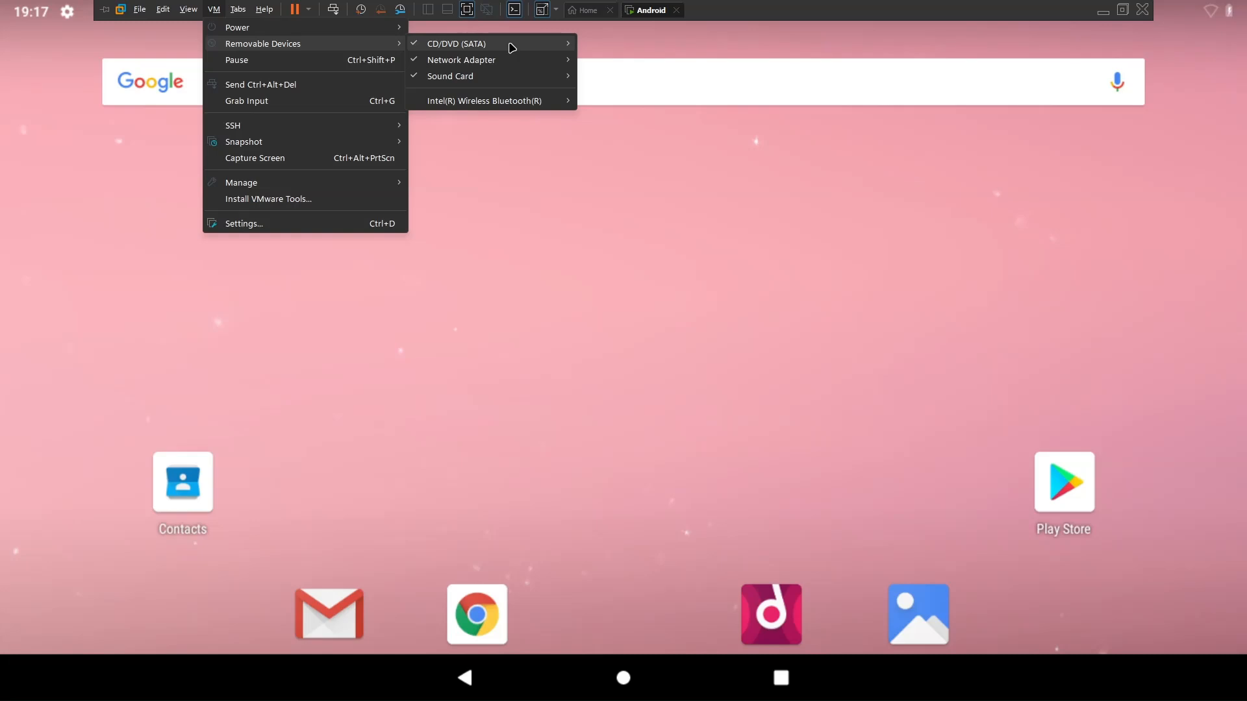
mouse_move(513, 46)
click(617, 60)
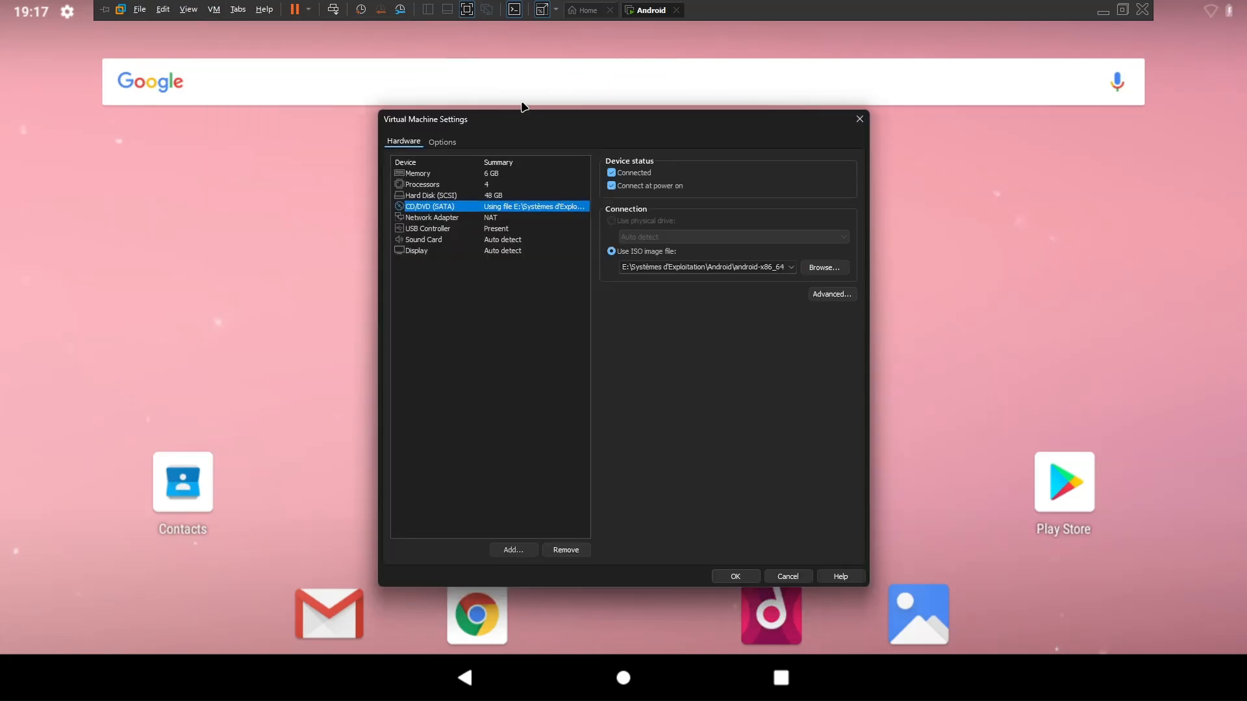
key(Escape)
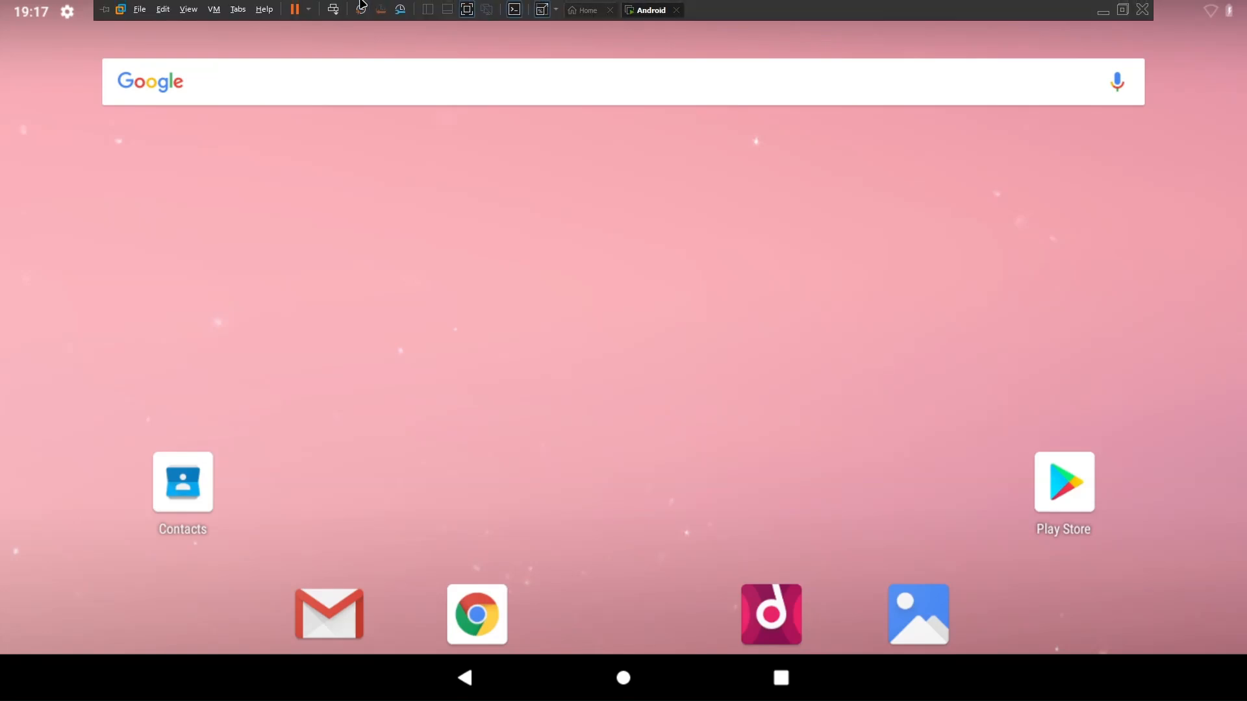
Switch the virtual machine to Exclusive Mode and open Android's notification shade
click(190, 8)
click(205, 43)
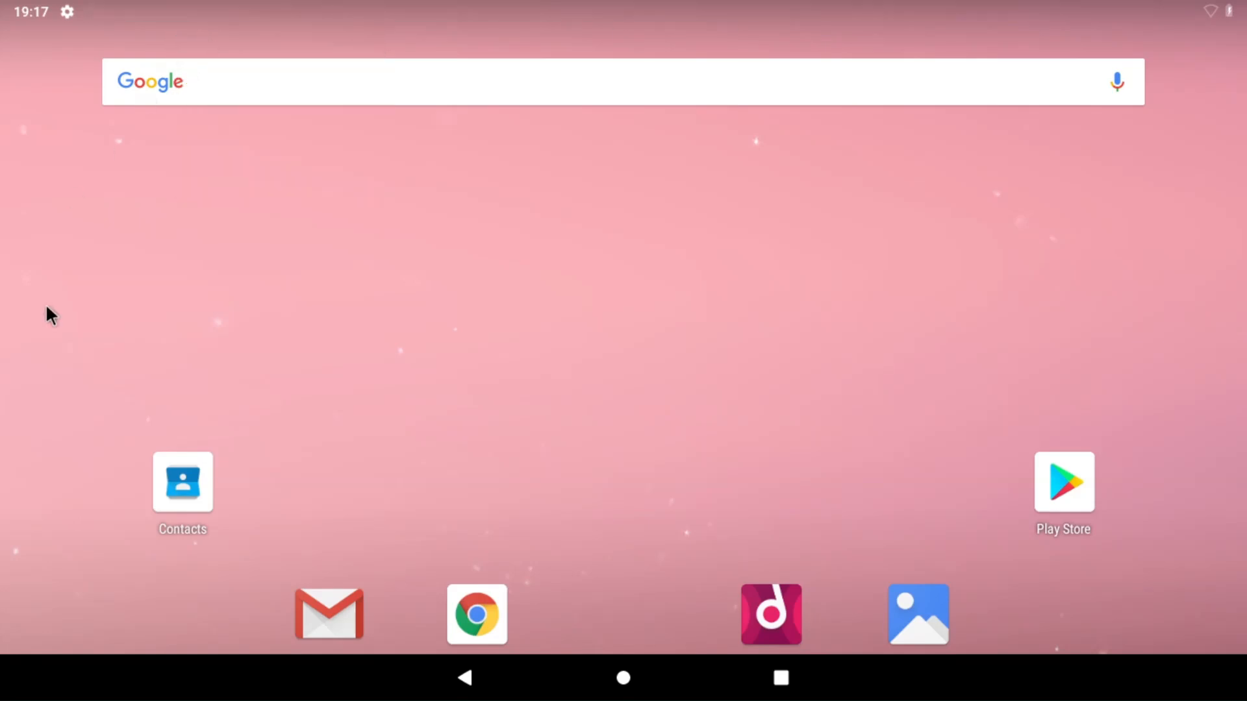
drag(163, 7, 163, 693)
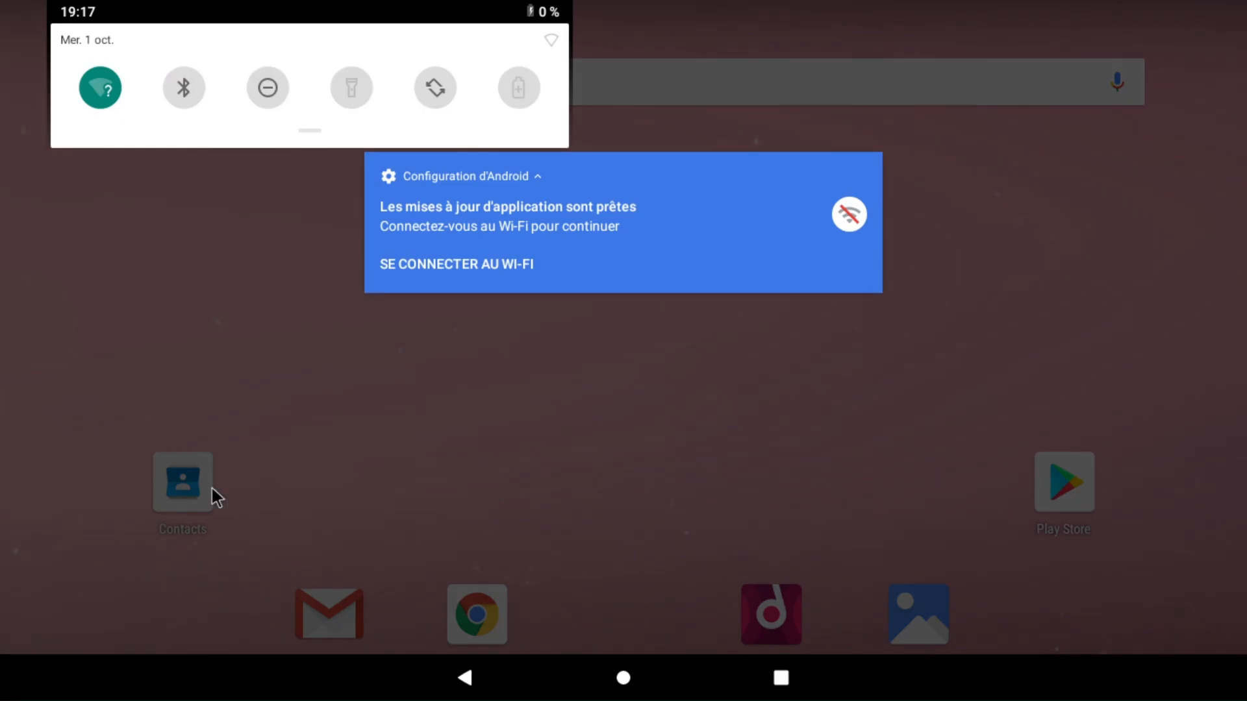
drag(492, 206, 829, 292)
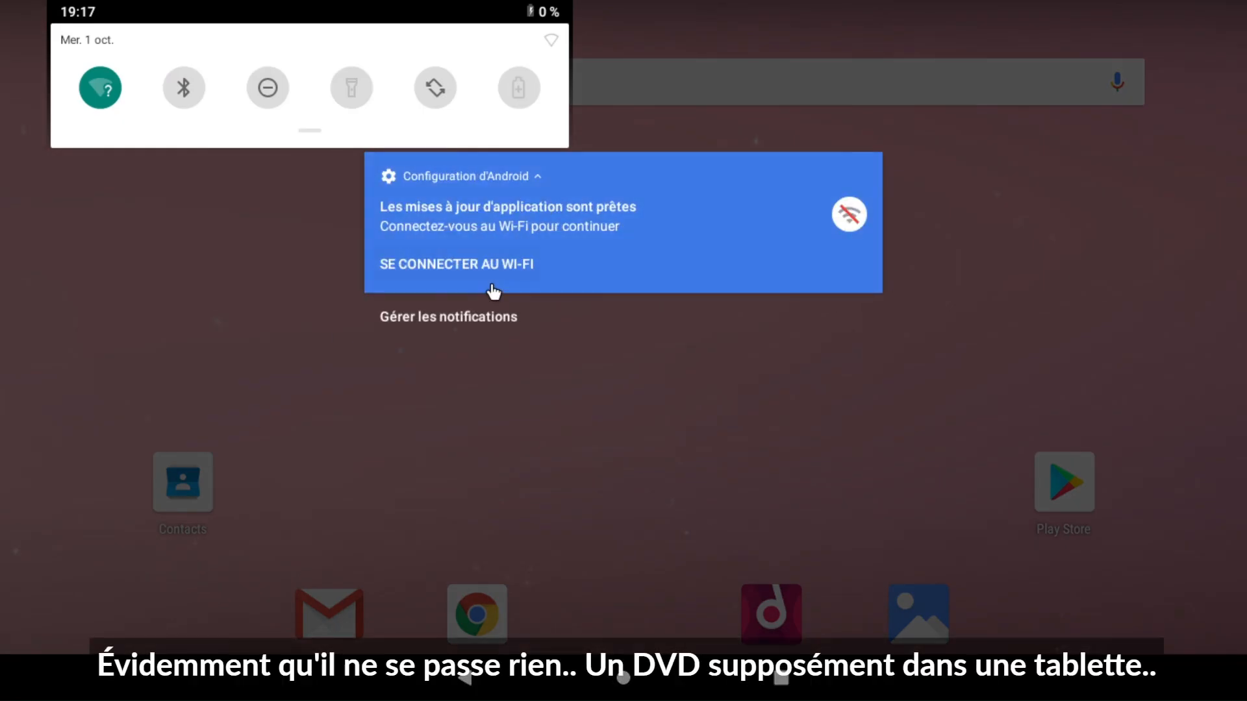
Follow the Android setup notification to the Wi-Fi settings and connect to the available network
click(458, 265)
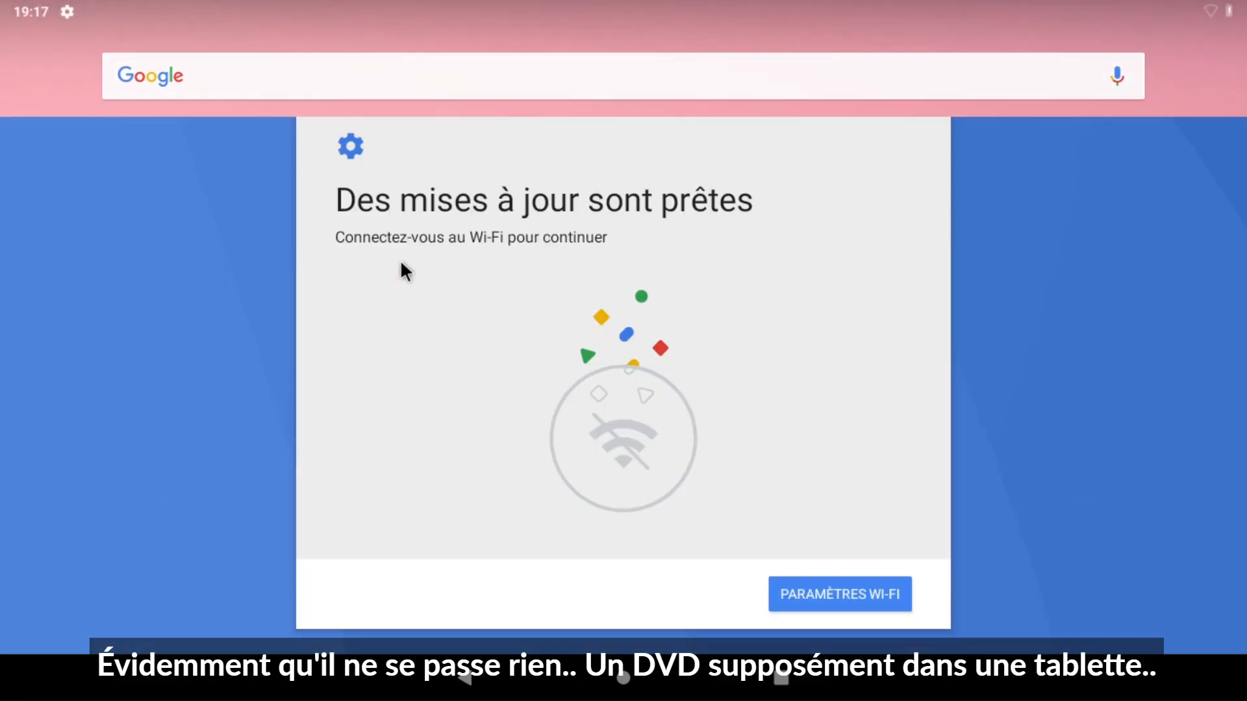
click(813, 576)
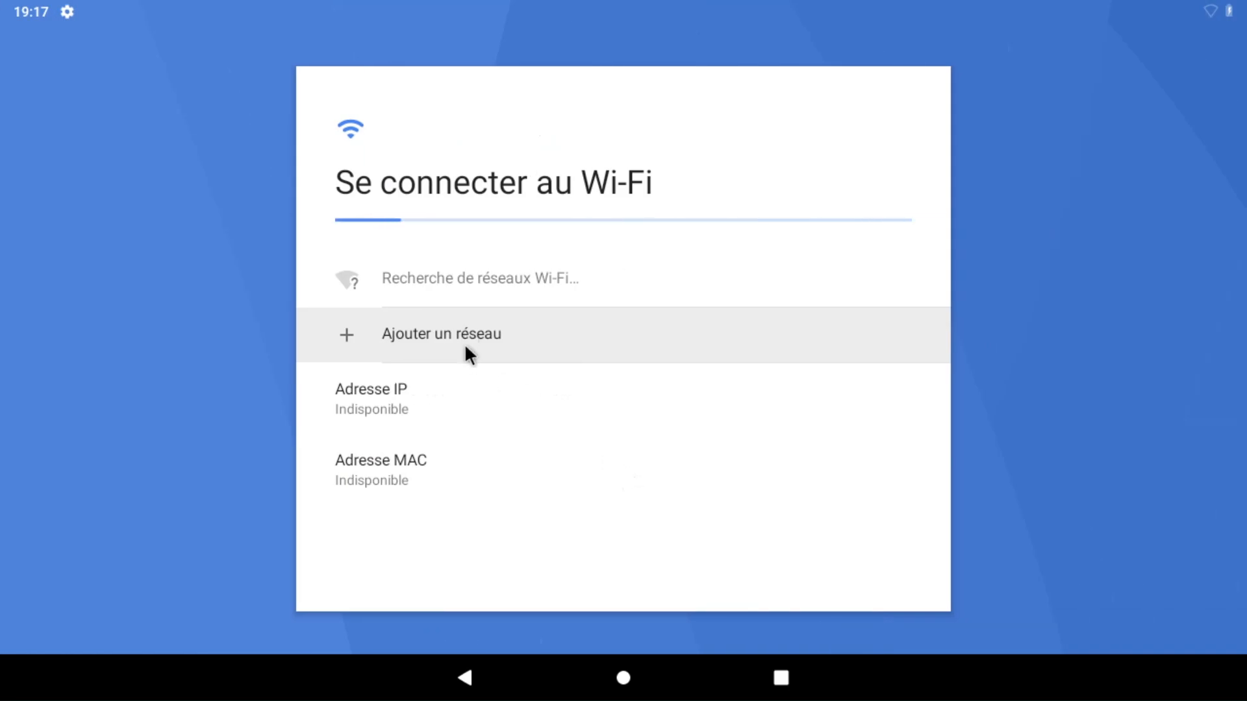
click(376, 252)
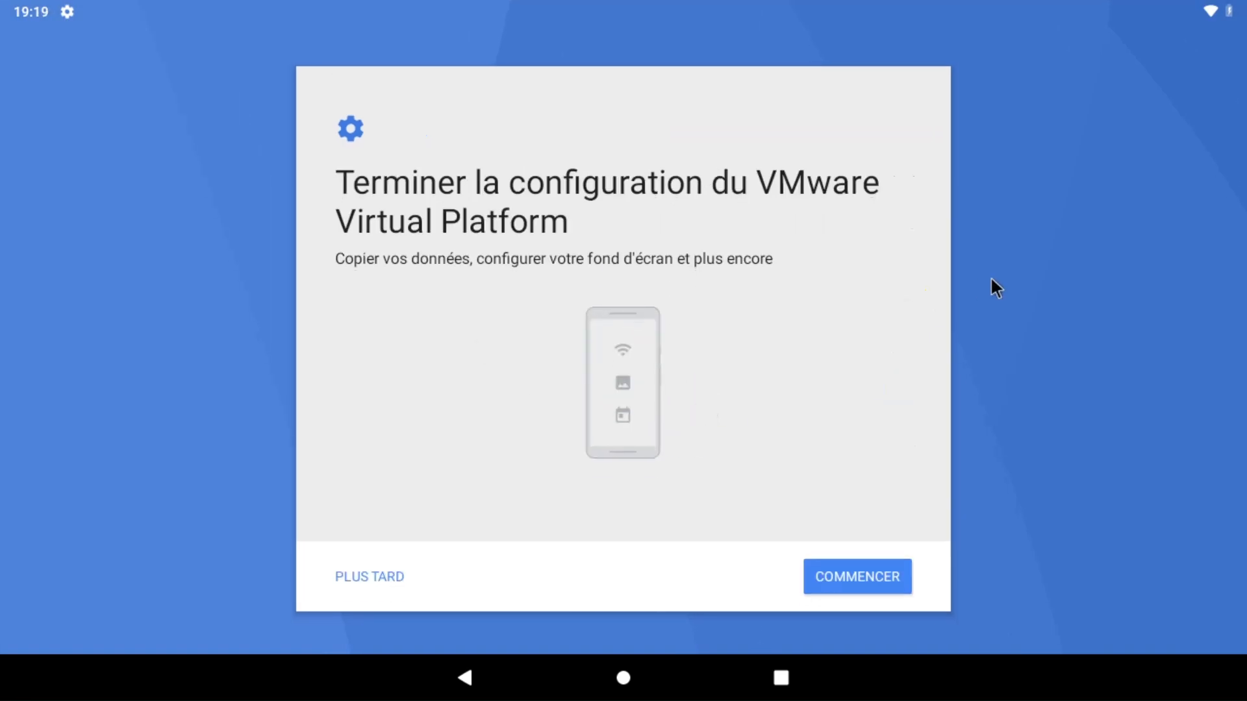
Start finishing the device setup without copying any data, and skip the Google account sign-in
click(852, 565)
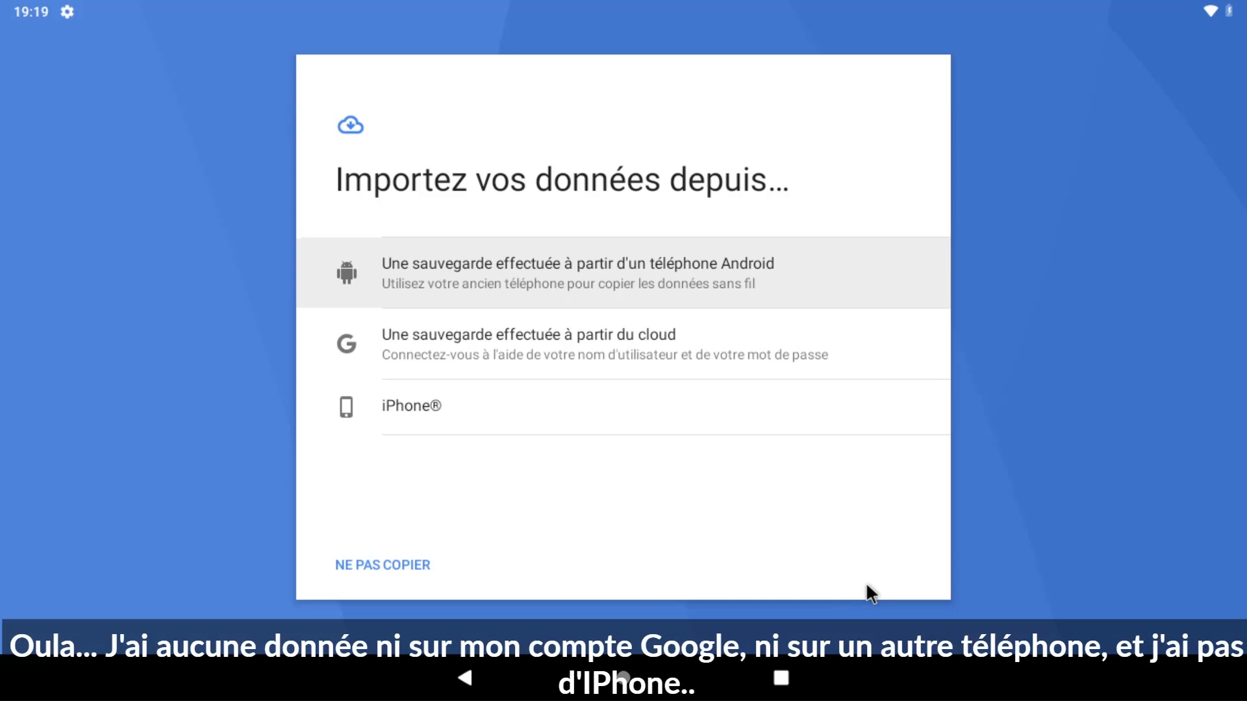
click(391, 566)
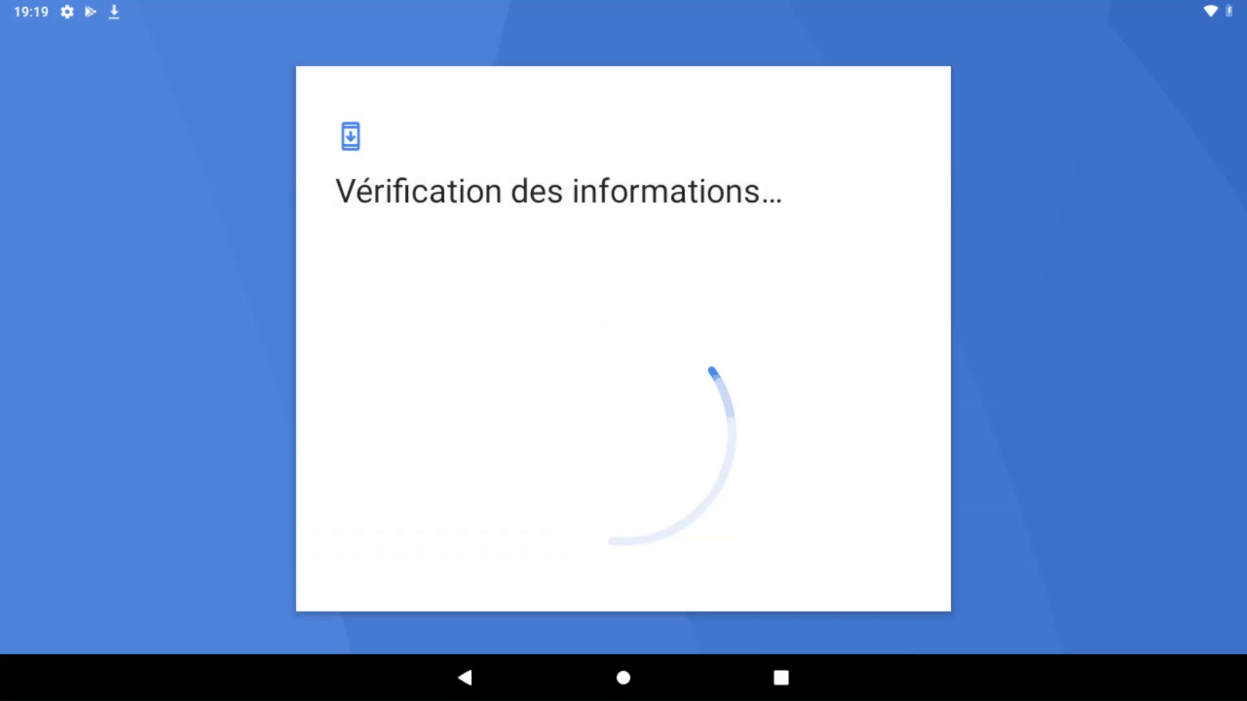
drag(417, 1, 416, 294)
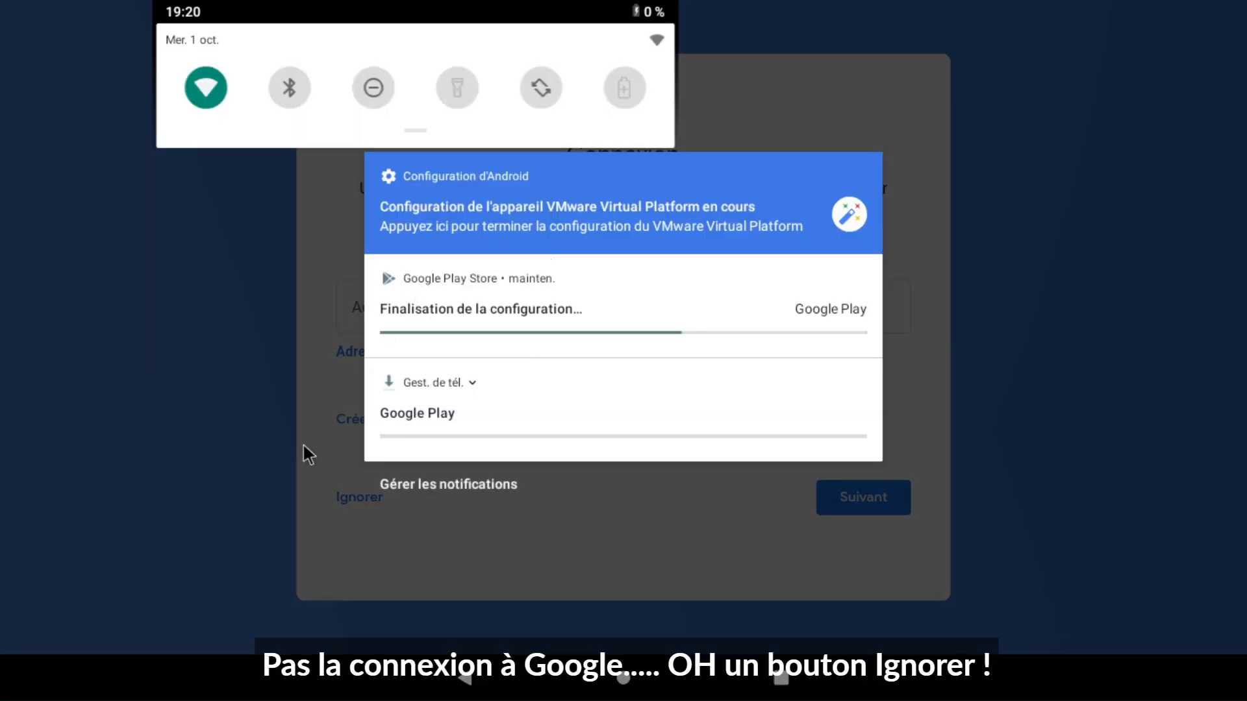
click(312, 448)
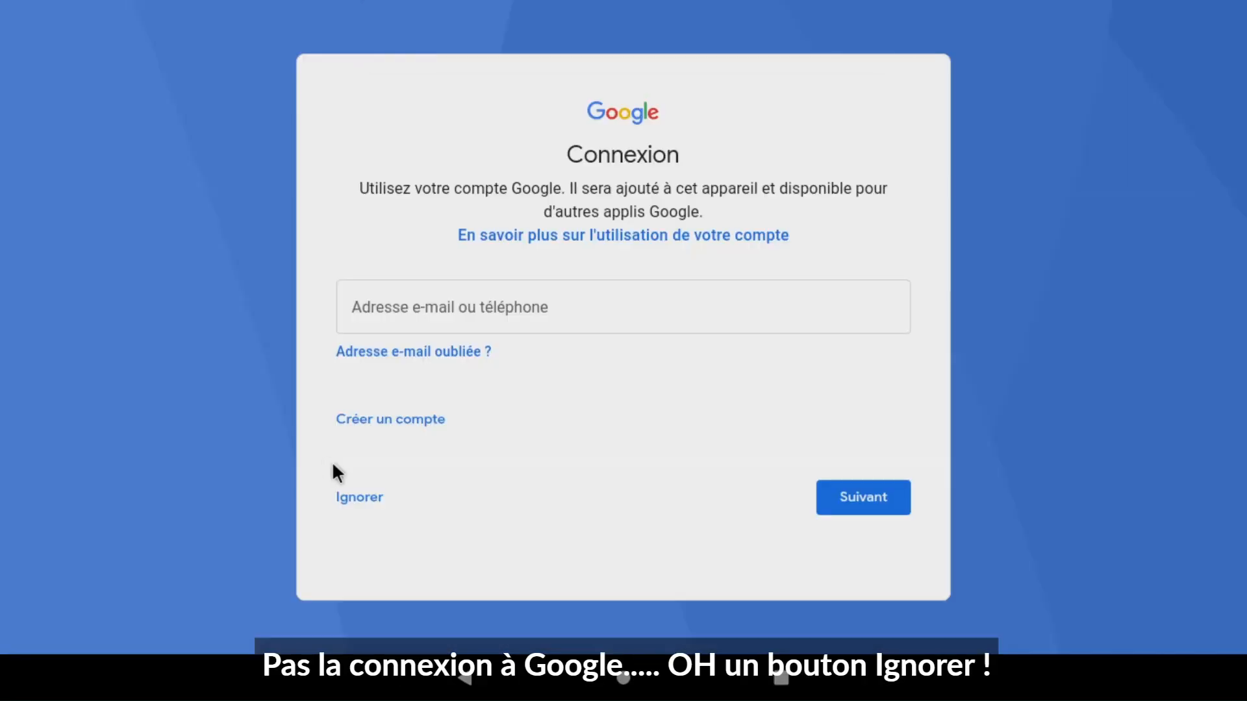
click(357, 504)
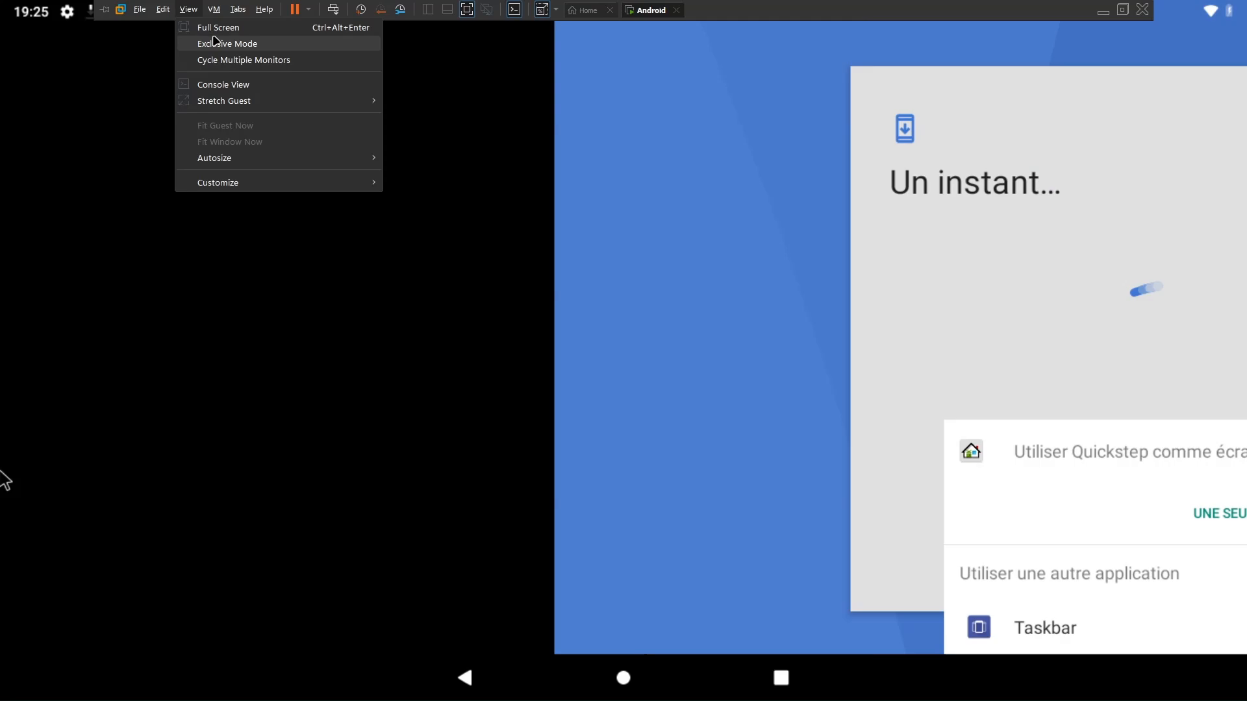
Return the virtual machine to Exclusive Mode and use Quickstep as the home screen just once
click(214, 43)
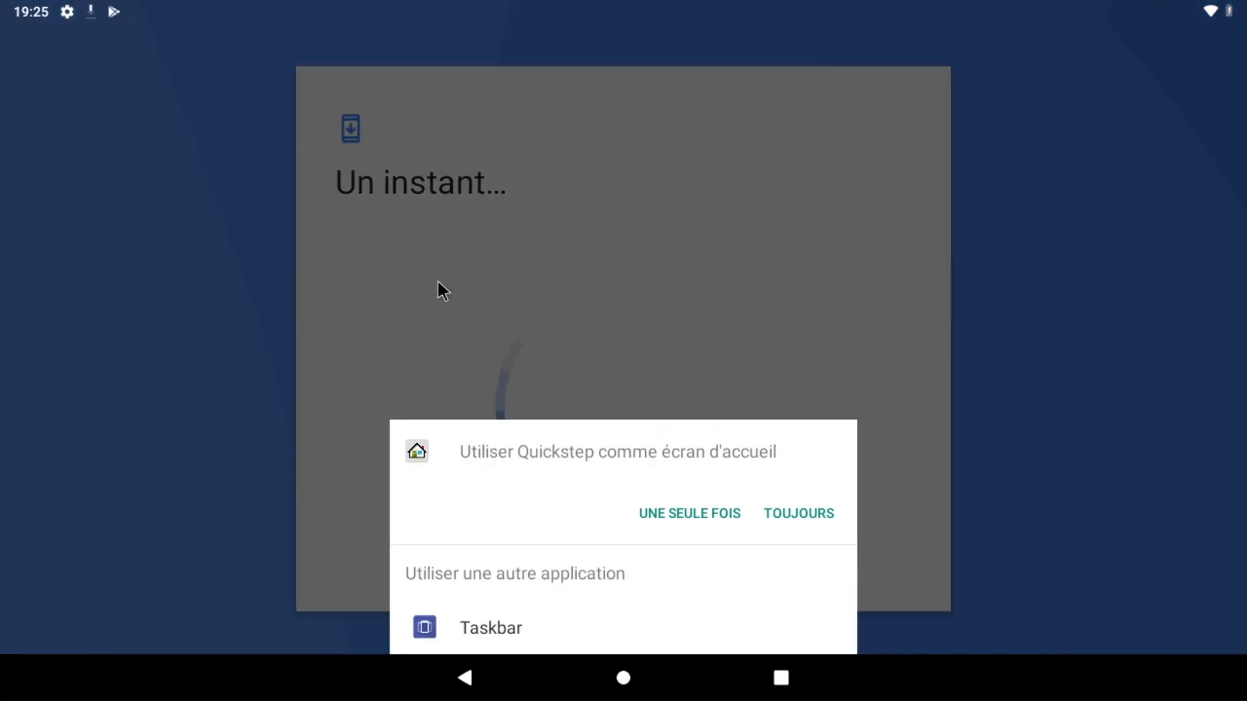
click(667, 514)
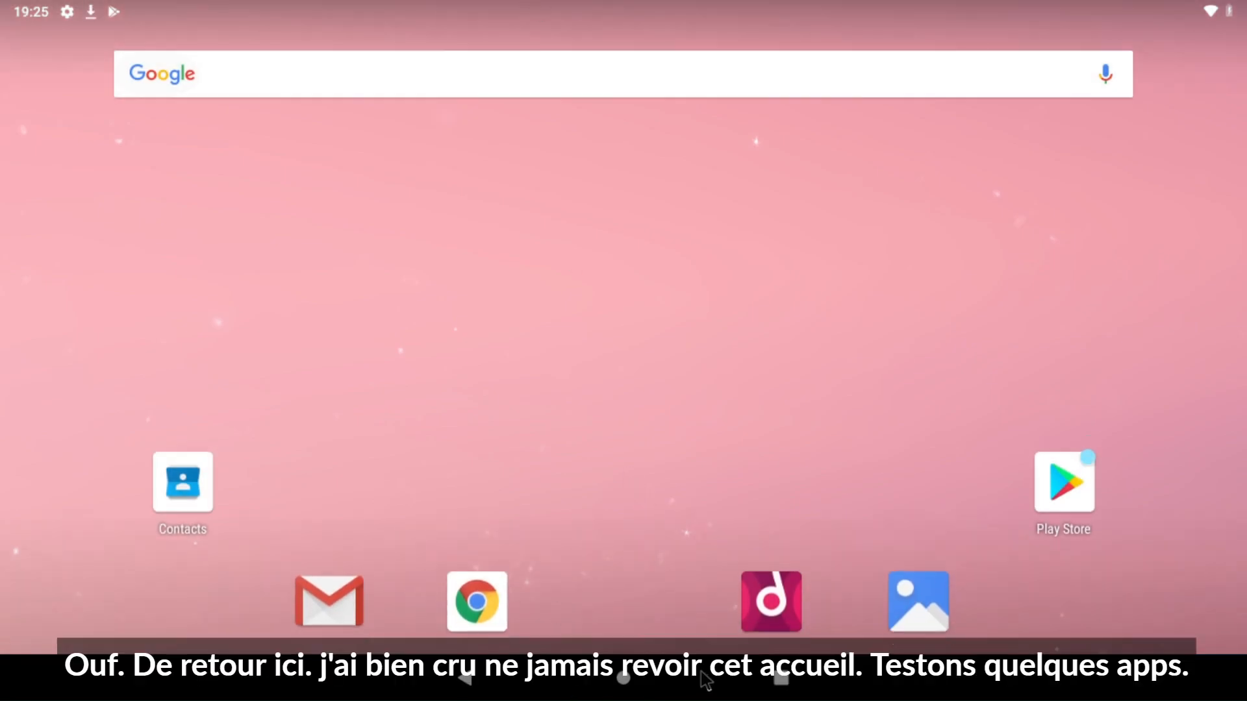
Dismiss the Google Play Store notification about available updates and close the notification shade
drag(669, 535, 675, 584)
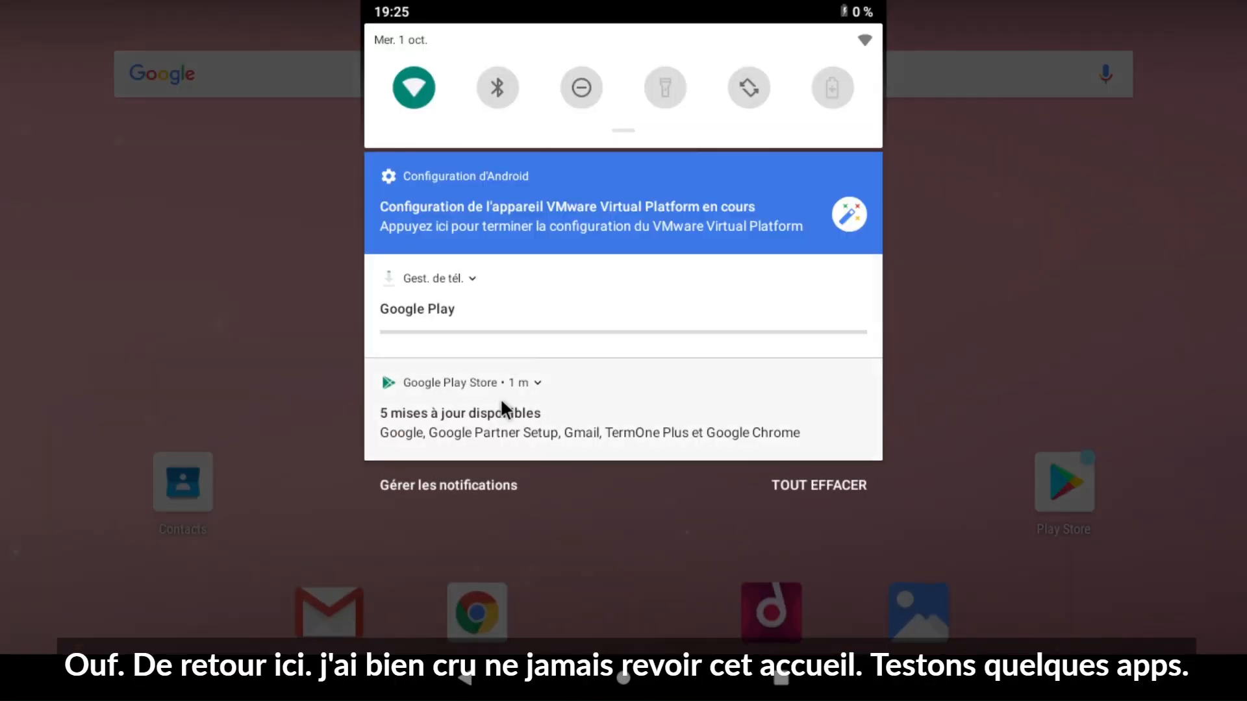
drag(639, 434, 879, 406)
click(448, 544)
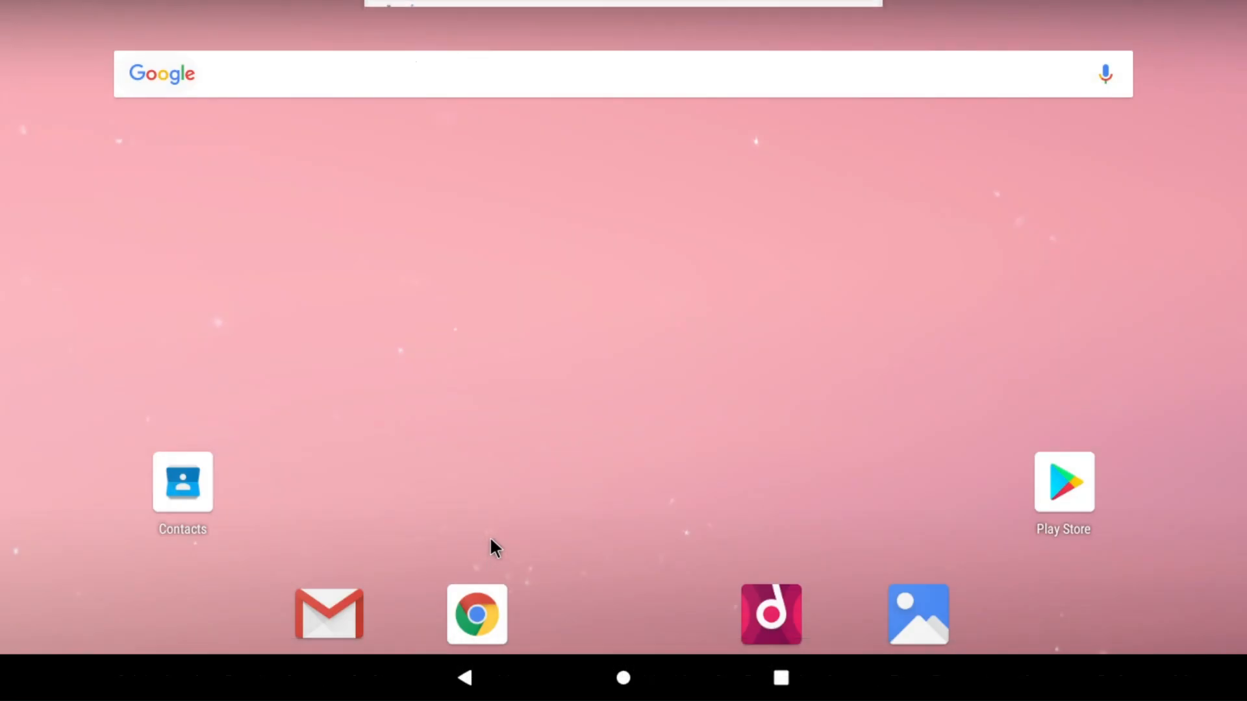
Try to launch Calculatrice from the app list, and clear it and the other app from the recent apps
drag(730, 611, 699, 142)
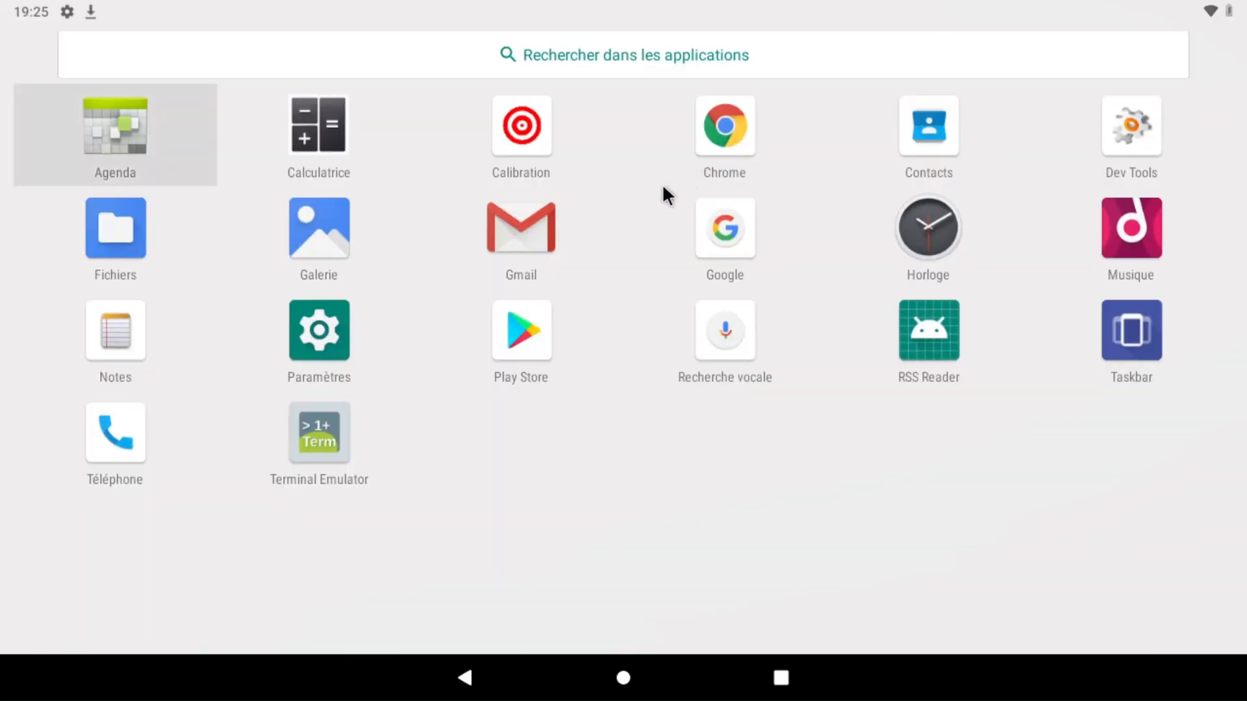
click(344, 137)
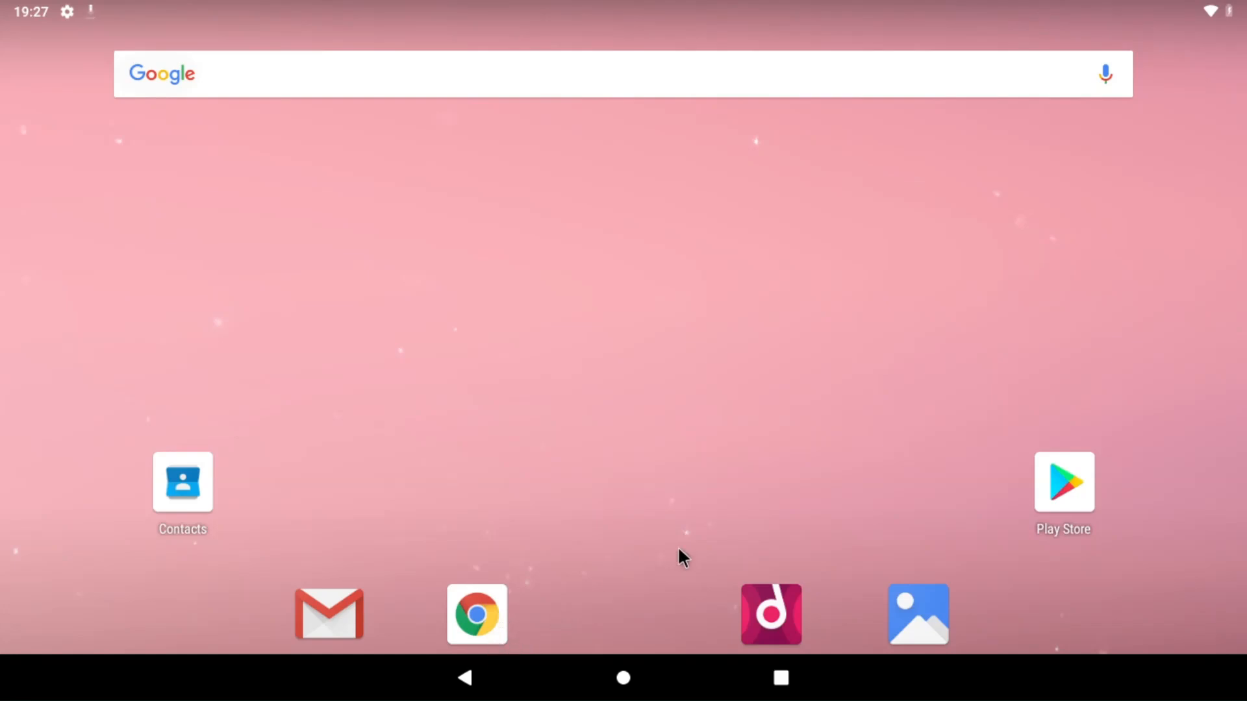
drag(658, 650, 899, 26)
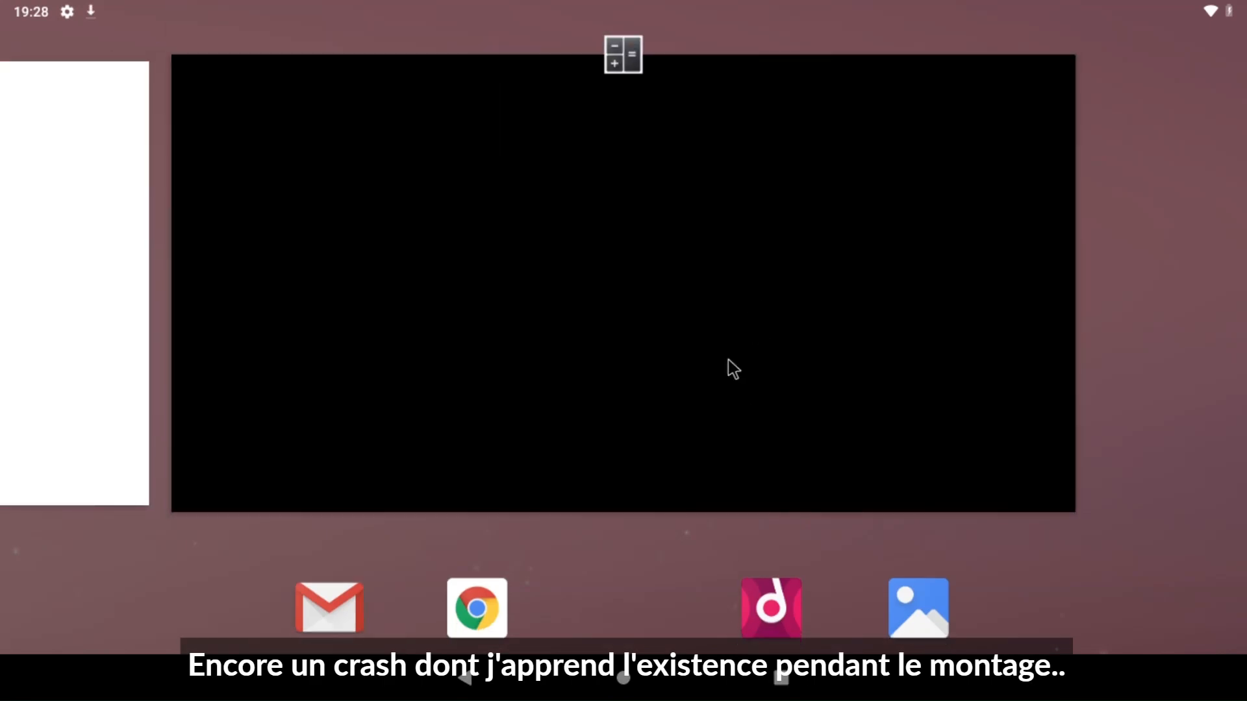
drag(727, 360, 517, 8)
drag(548, 461, 543, 6)
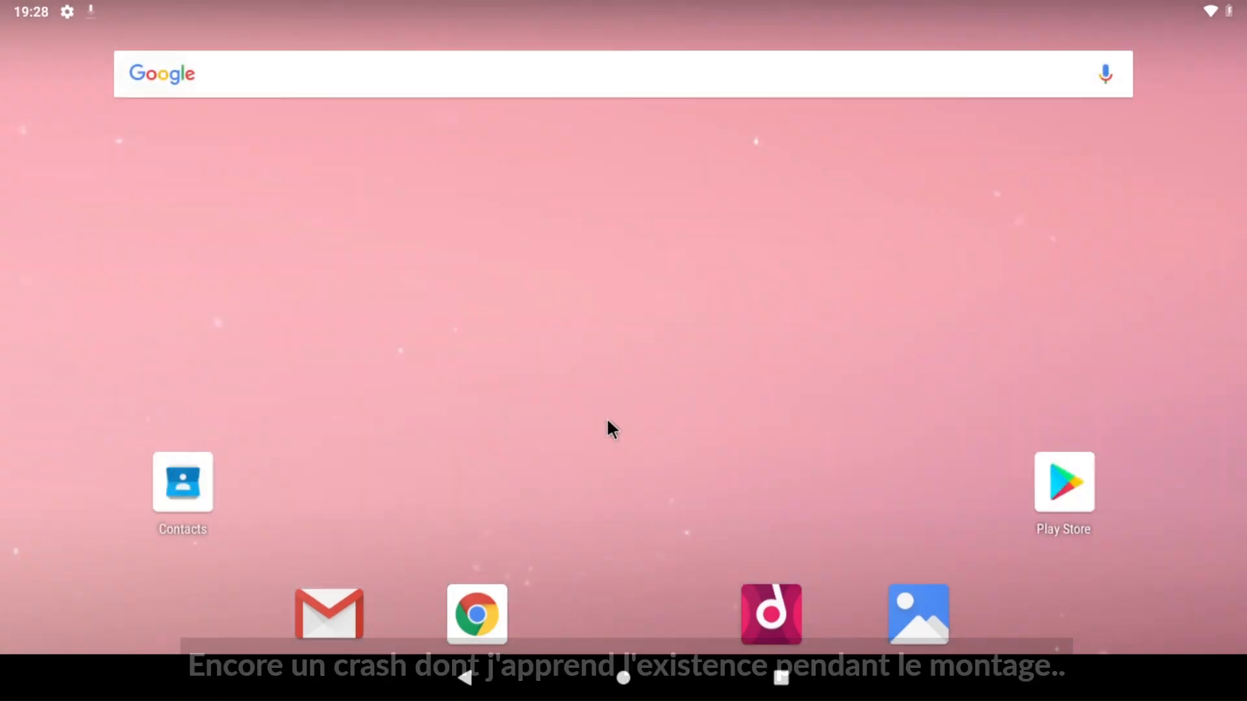
Open Horloge from the app list and try to modify the silent default alarm ringtone
drag(610, 428, 763, 122)
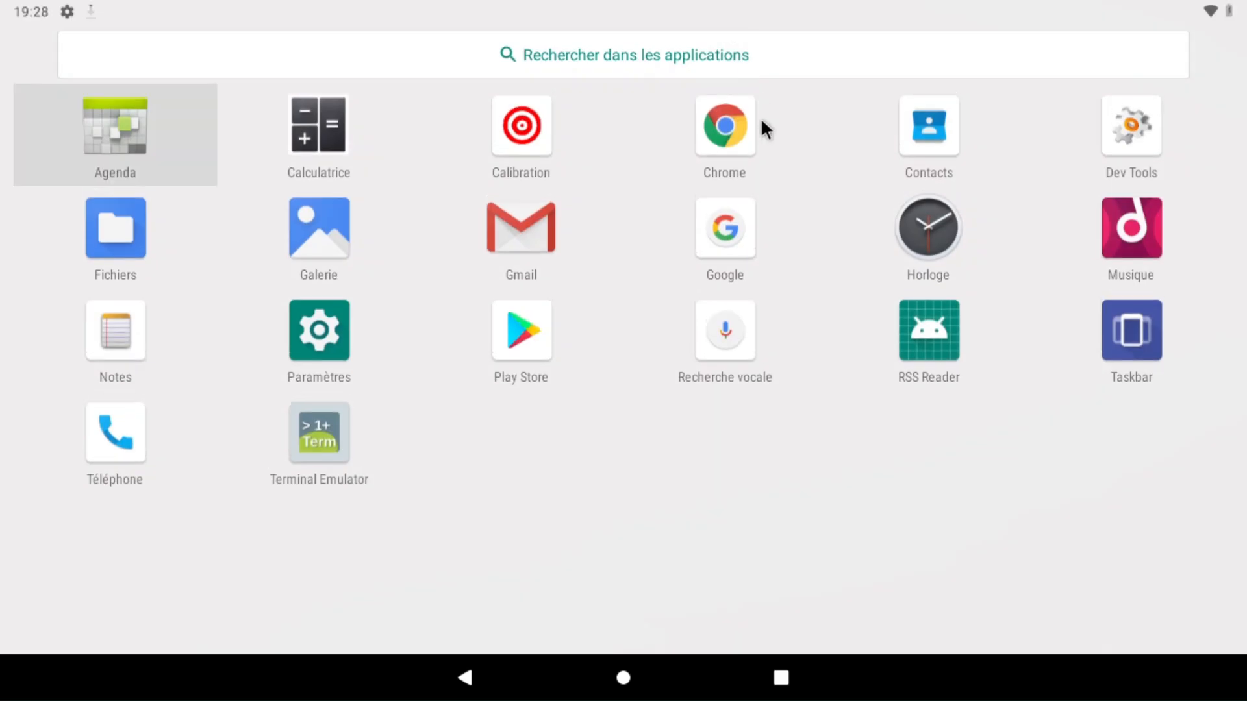
click(919, 229)
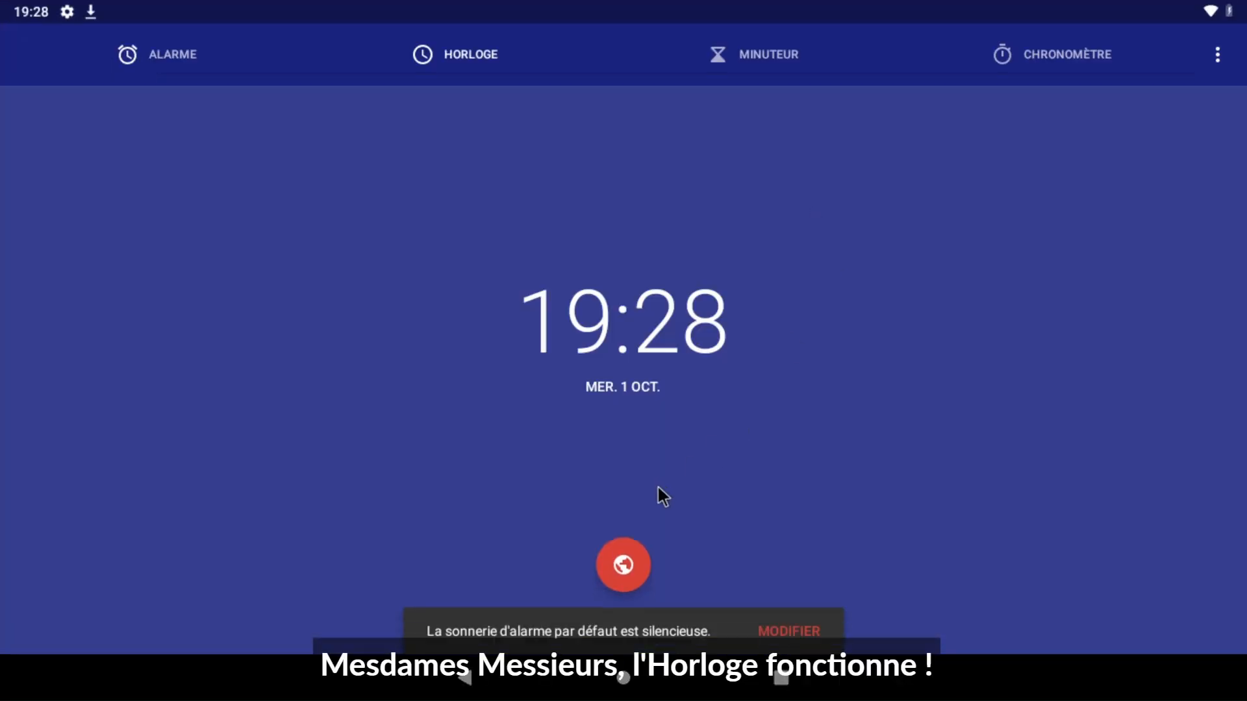
click(773, 629)
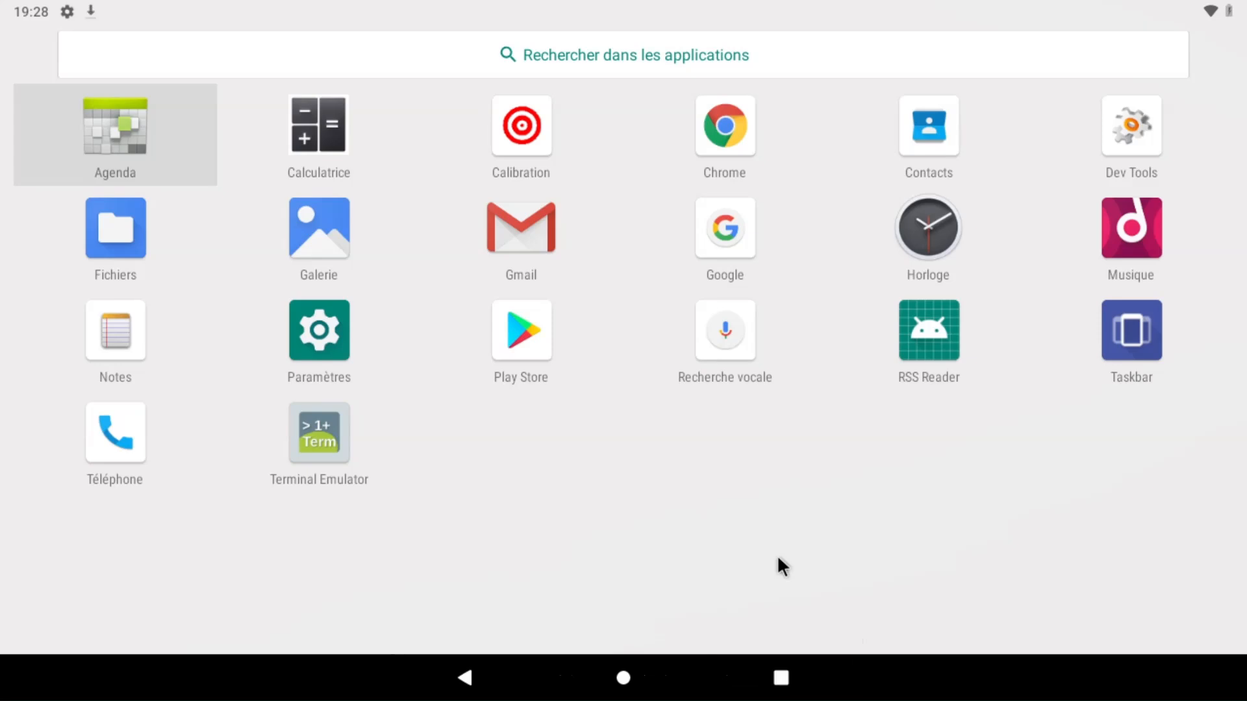
Try to launch the Notes and Musique apps from the app list
click(124, 341)
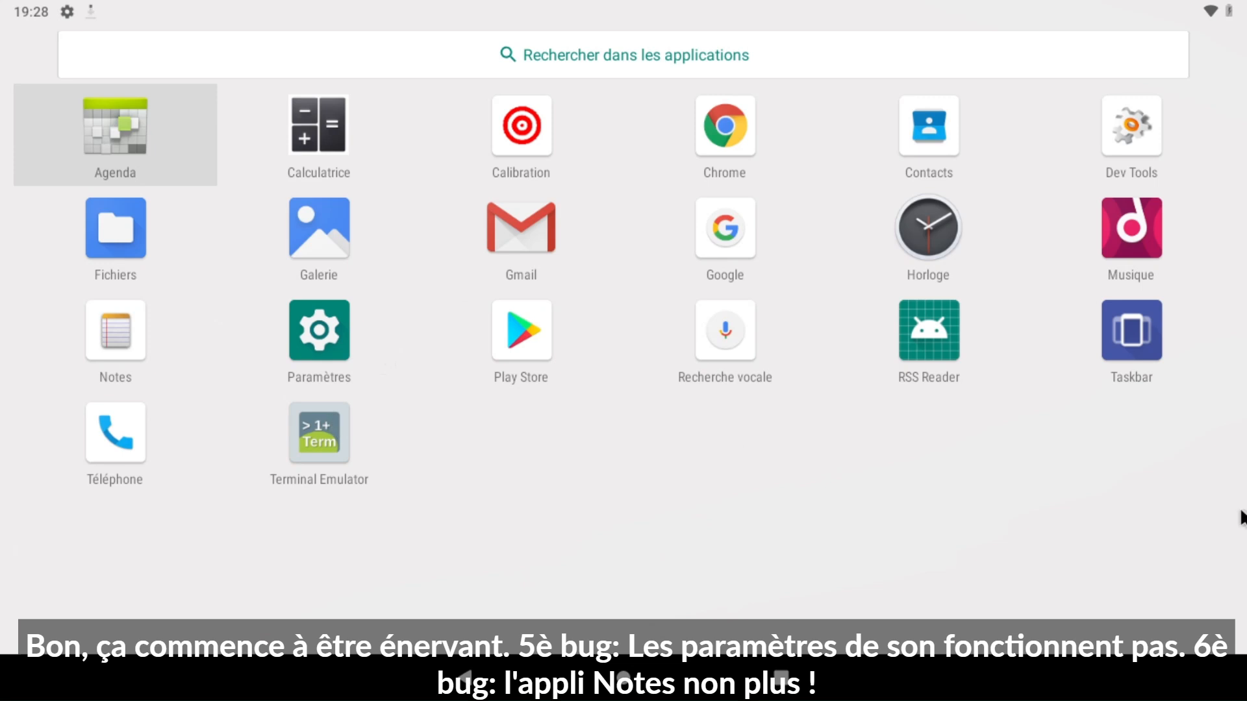
click(1154, 246)
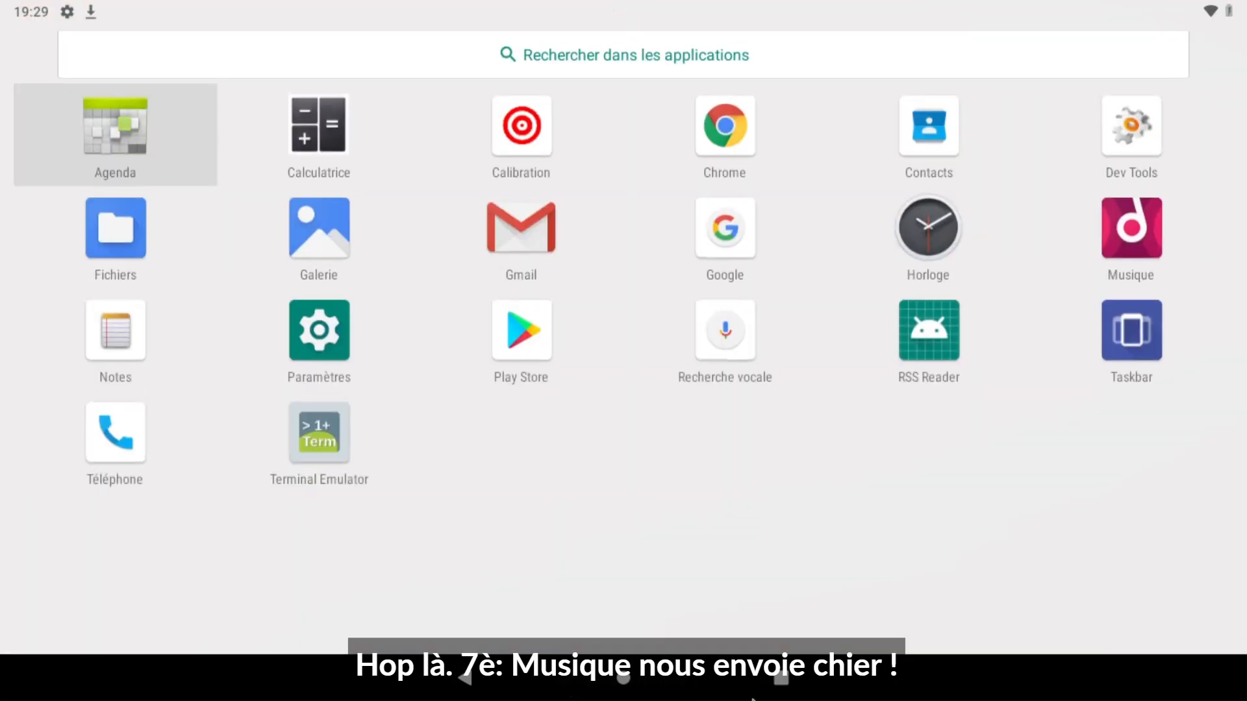
Leave the app list, check the Google Play download in the notification shade and close the shade
click(481, 689)
click(660, 8)
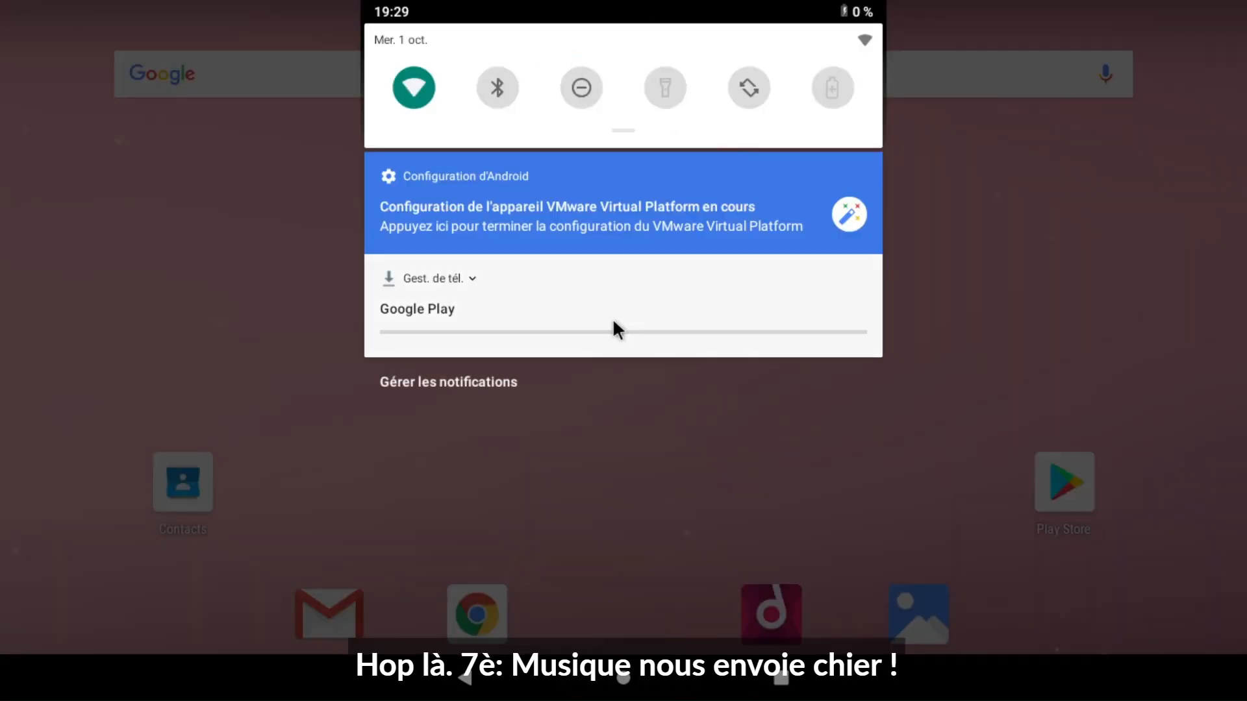
key(Escape)
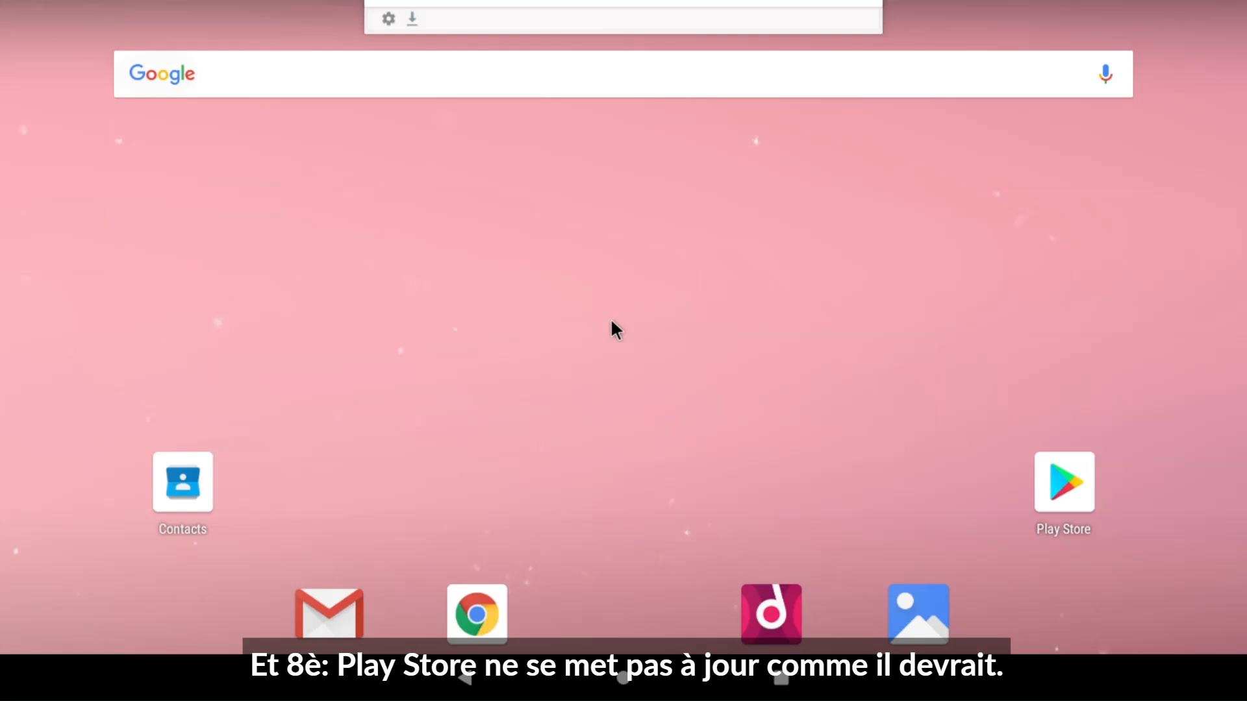